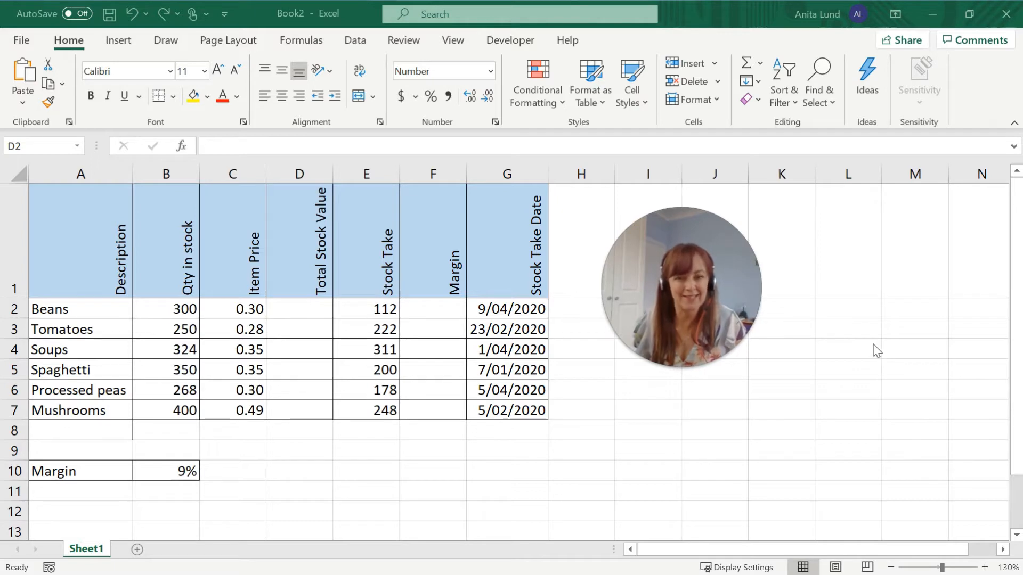
Calculate the Total Stock Value in D2 with =B2*C2 and fill the formula down to D7
left_click(311, 309)
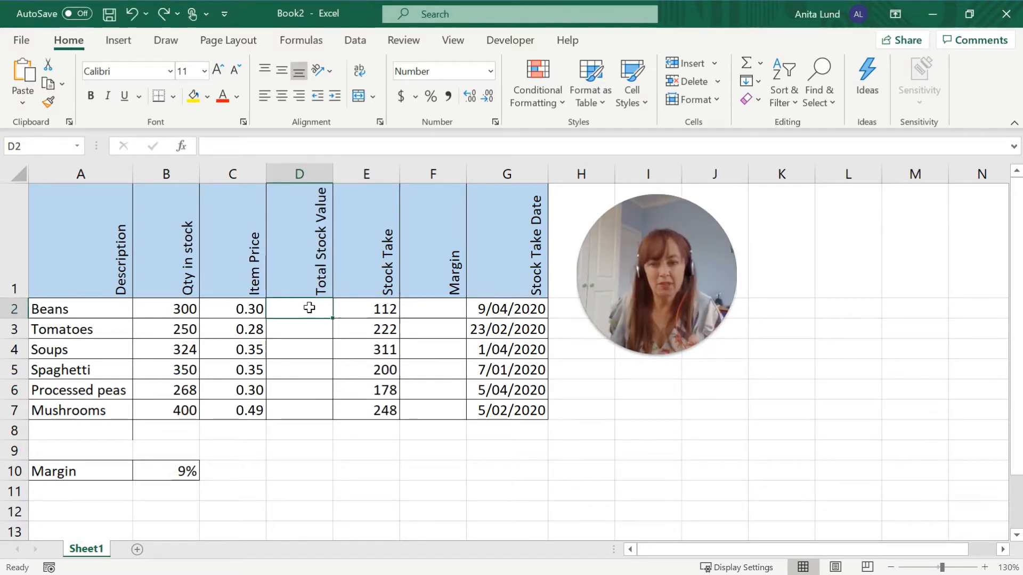
type("=")
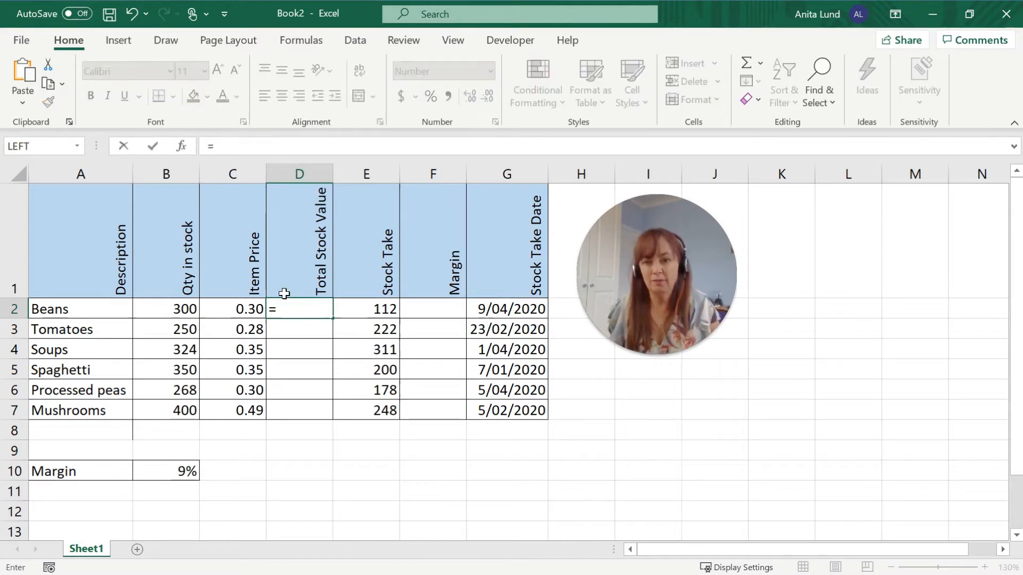
left_click(189, 305)
type("*")
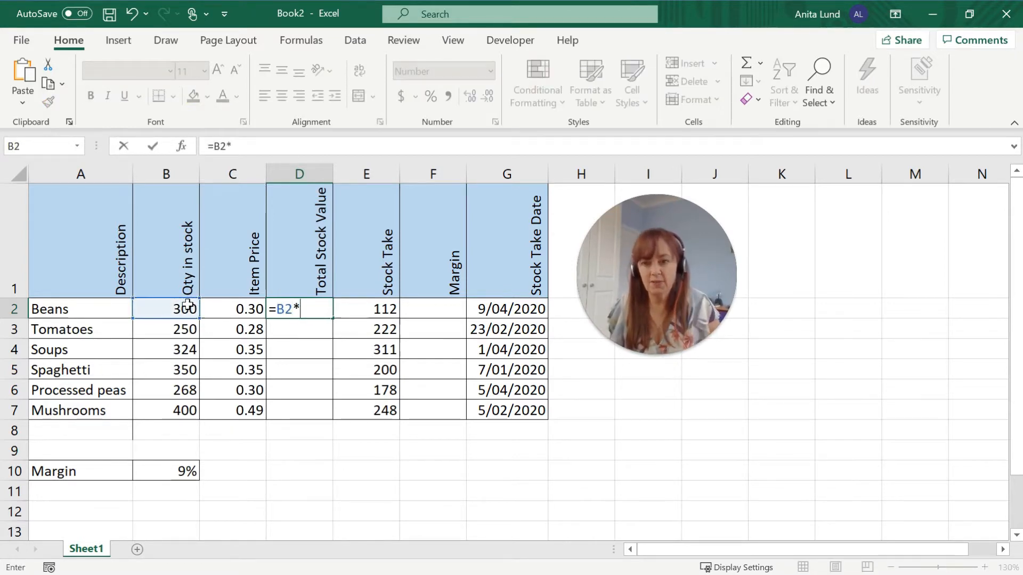
left_click(242, 308)
key("Return")
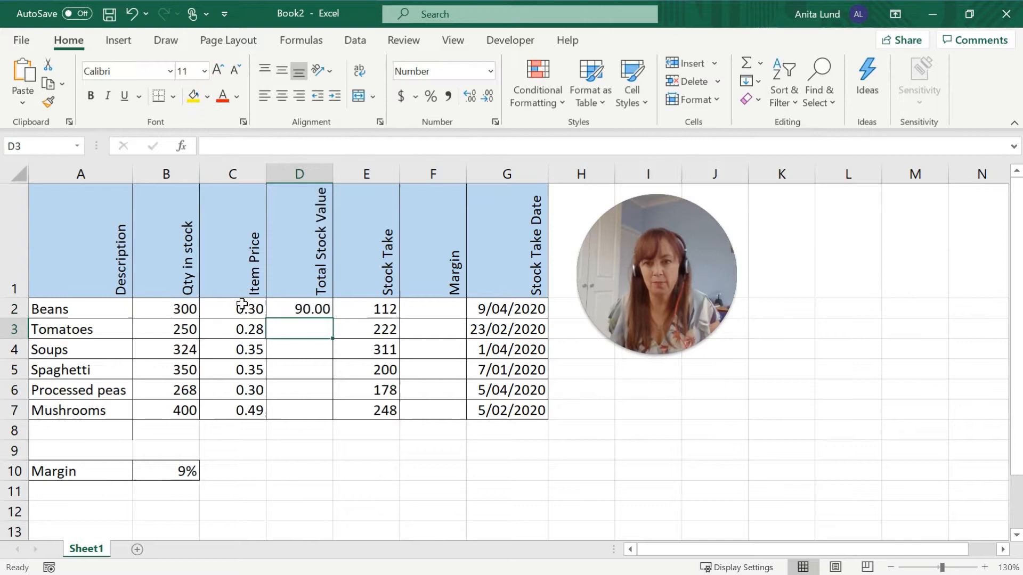
left_click(318, 308)
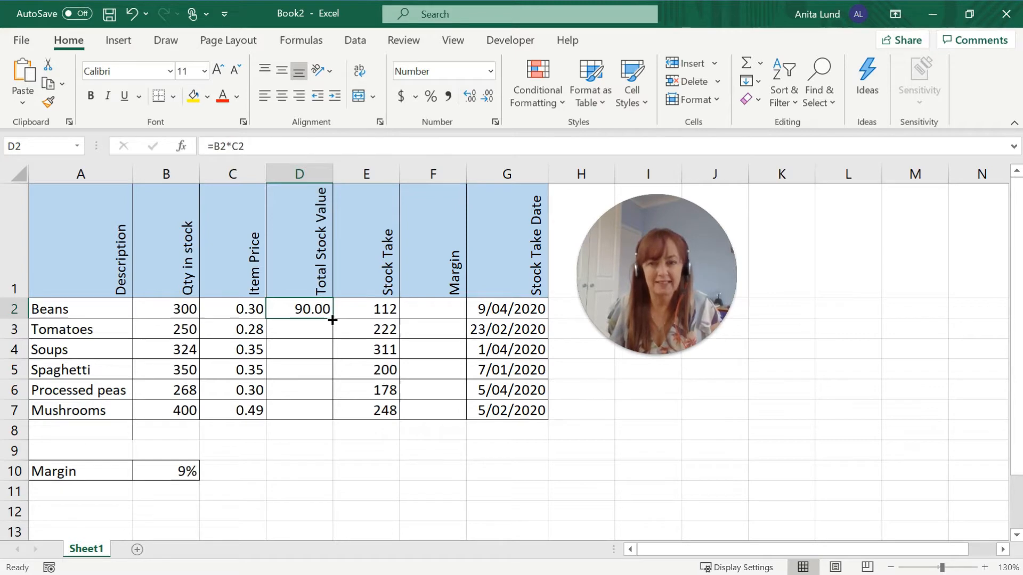
double_click(332, 319)
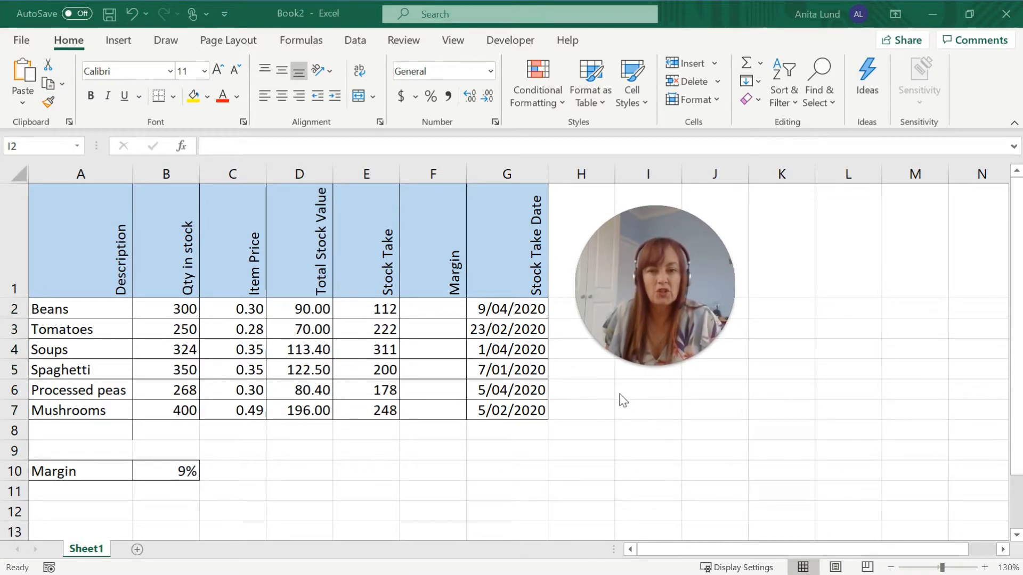
Check the formulas in Total Stock Value cells D2 and D4
left_click(307, 305)
left_click(307, 305)
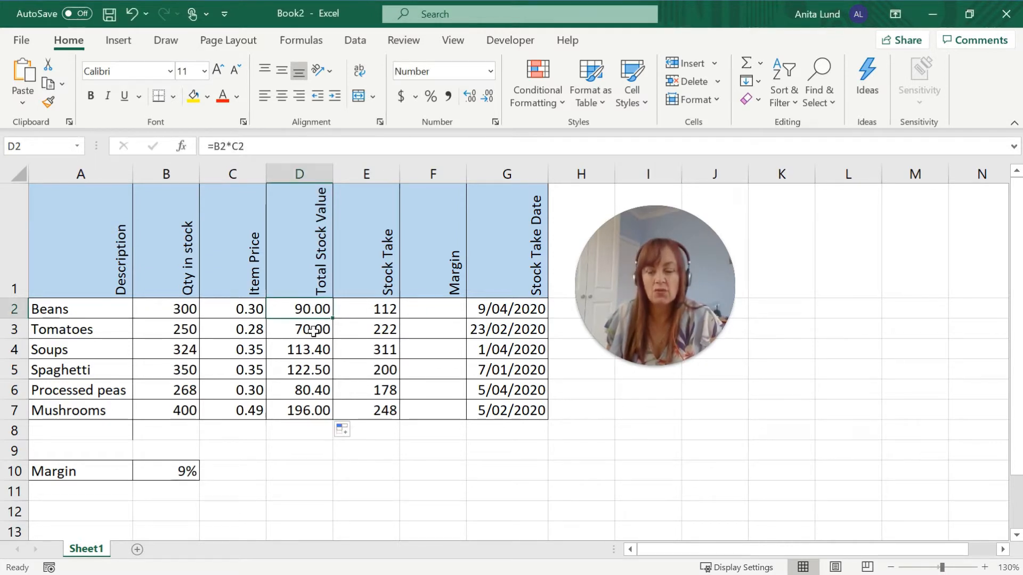
left_click(319, 347)
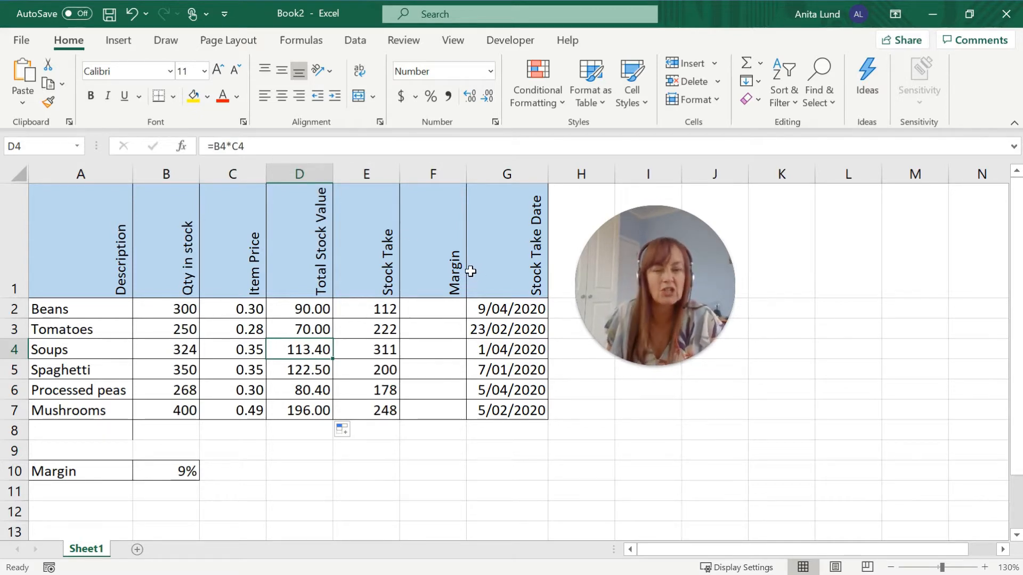
Toggle Show Formulas on and off to review the formulas in the Total Stock Value column
left_click(302, 42)
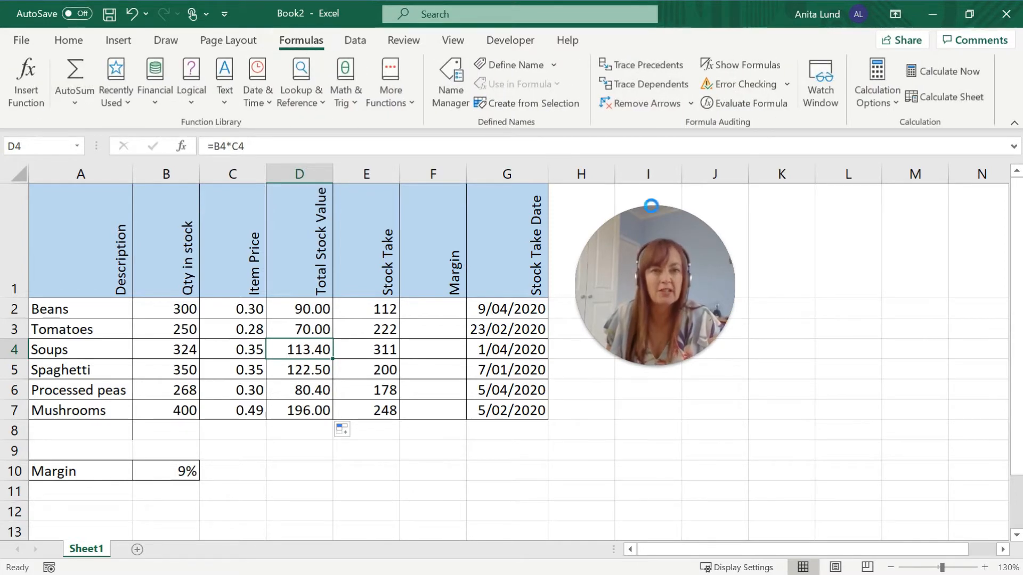
left_click(762, 66)
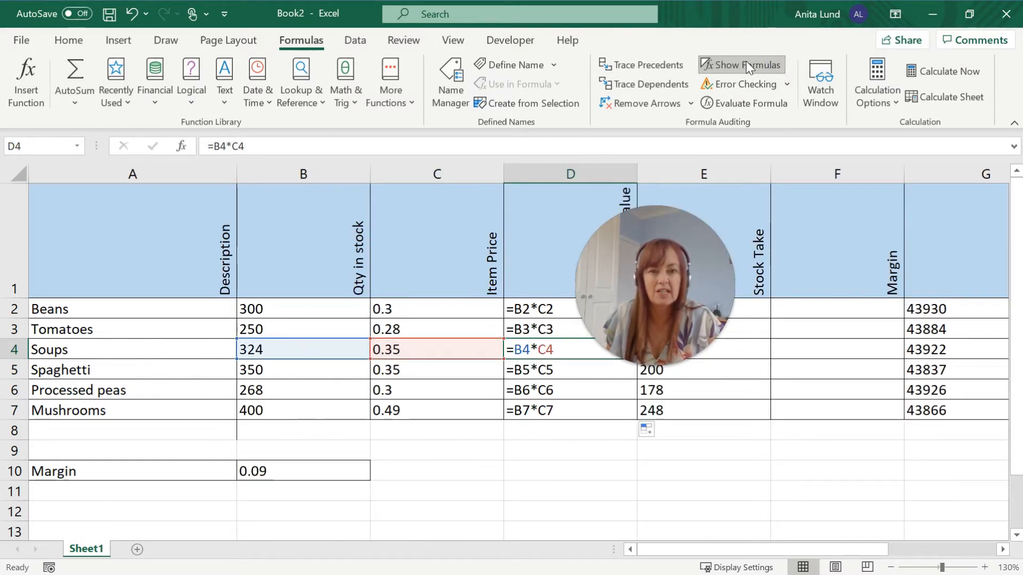
left_click(753, 61)
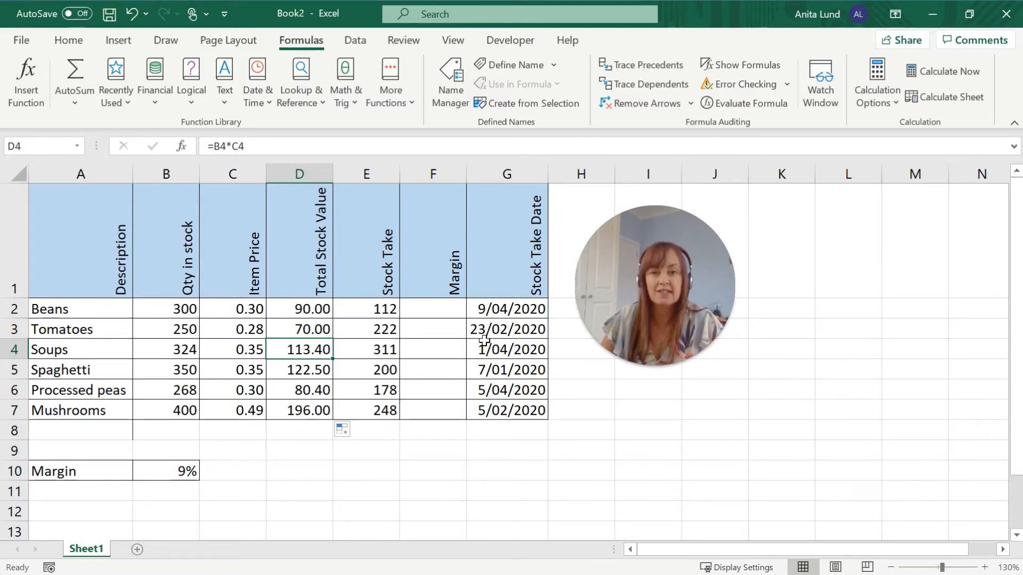
key("ctrl+grave")
key("ctrl+grave")
key("ctrl+grave")
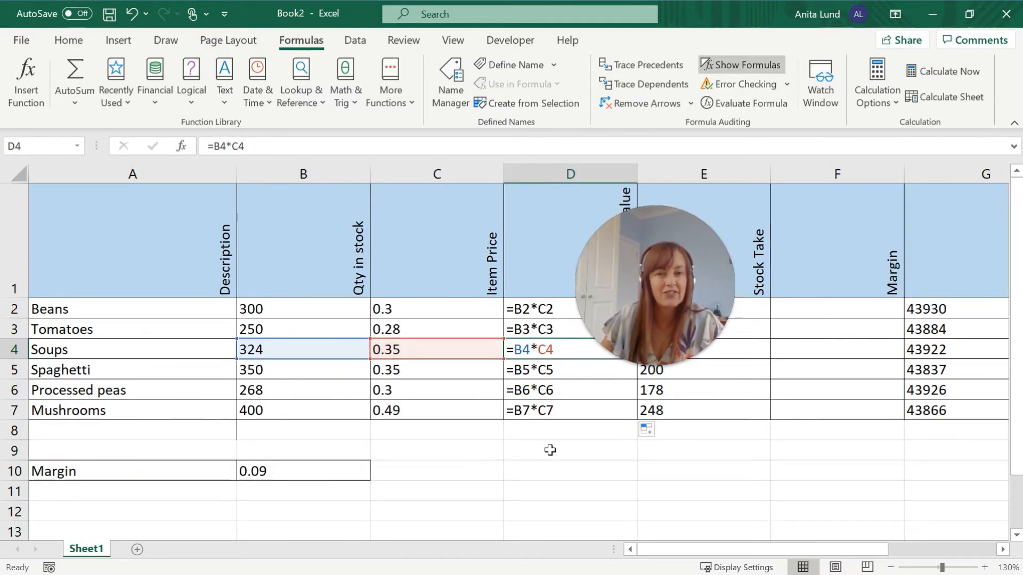
key("ctrl+grave")
Try calculating the Margin in F2 with the hard-coded formula =D2*9% and fill it down to F7
left_click(432, 312)
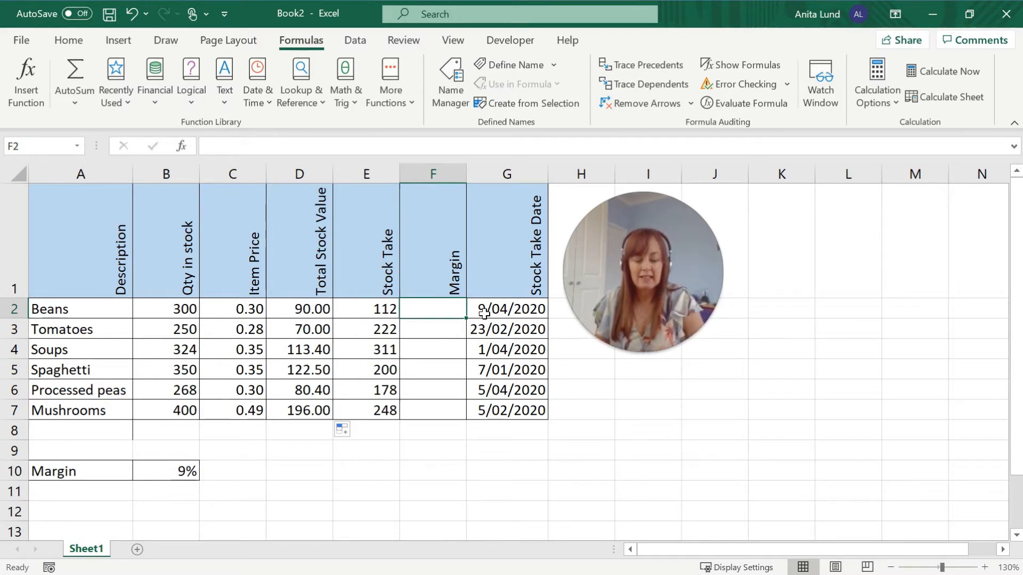
type("=")
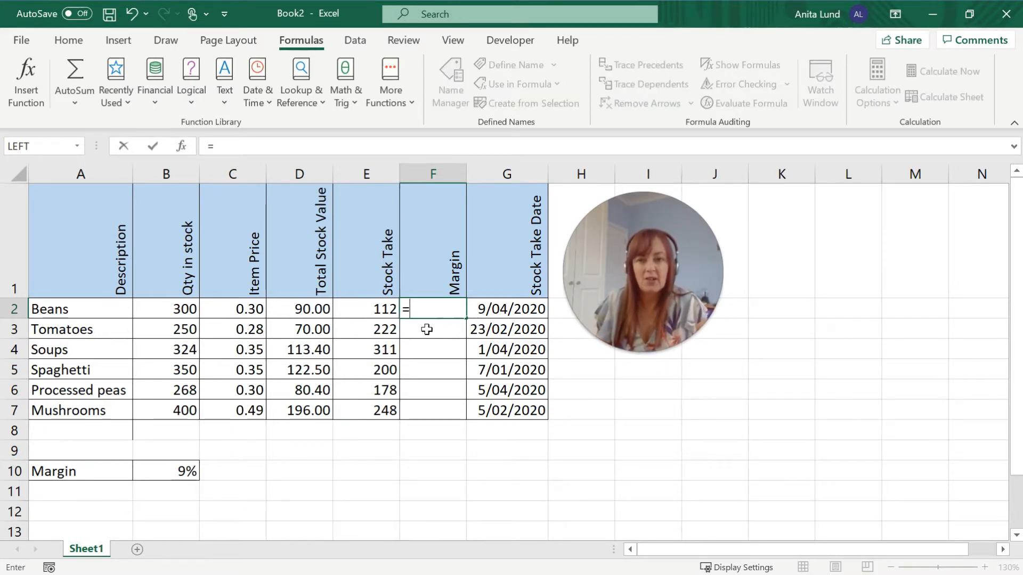
left_click(315, 312)
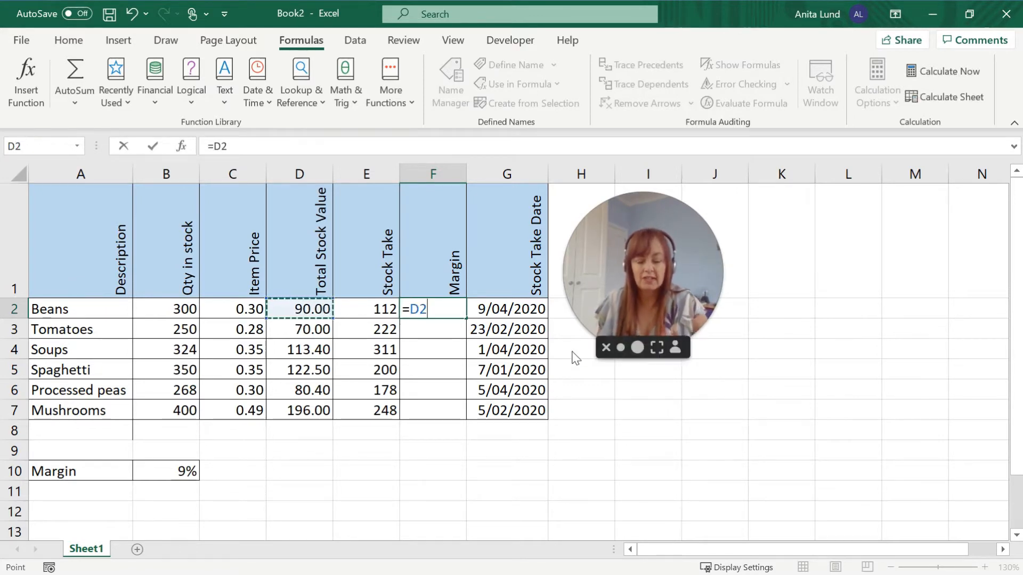
type("*")
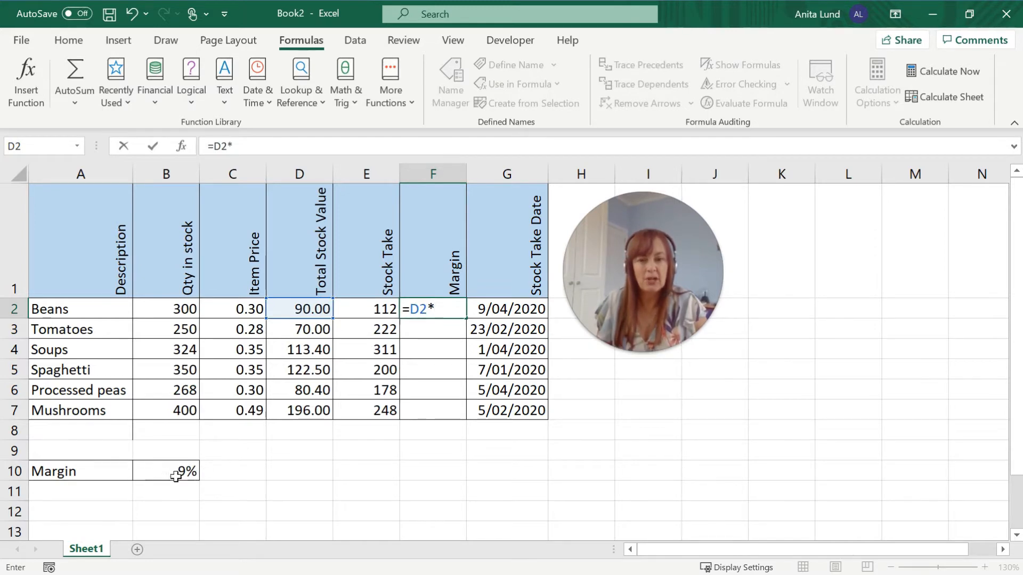
type("9")
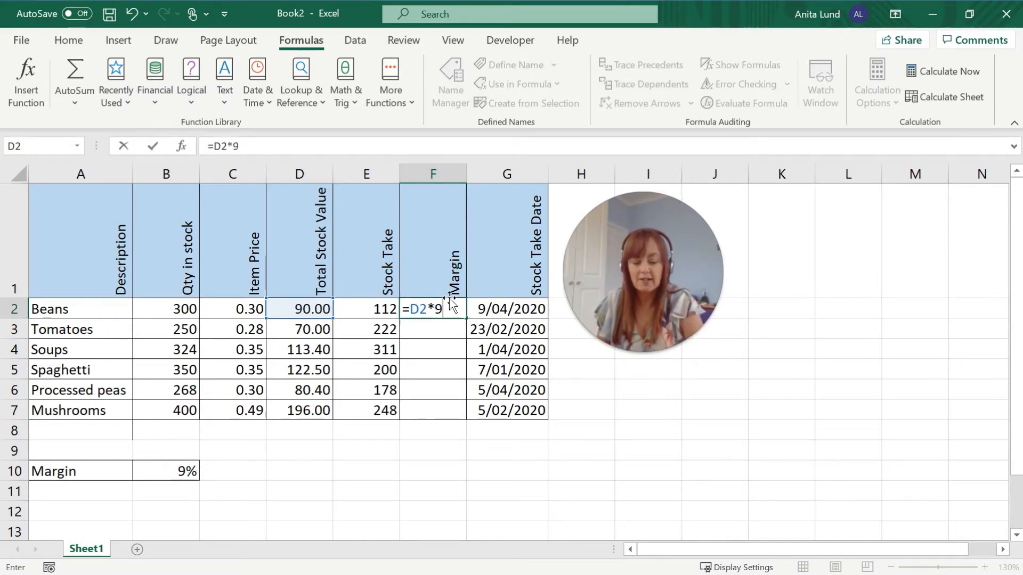
type("%")
key("Return")
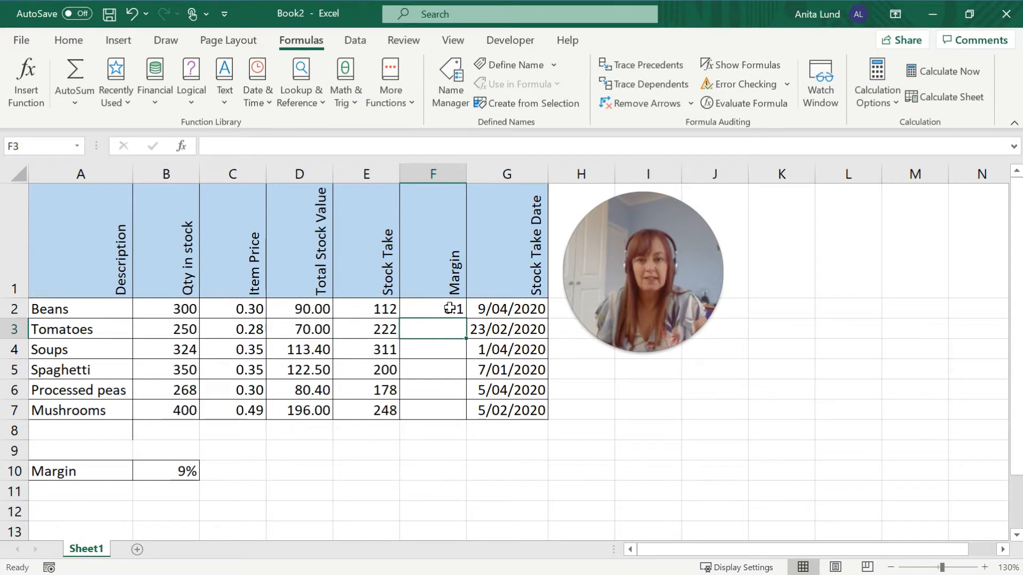
left_click(450, 308)
double_click(465, 320)
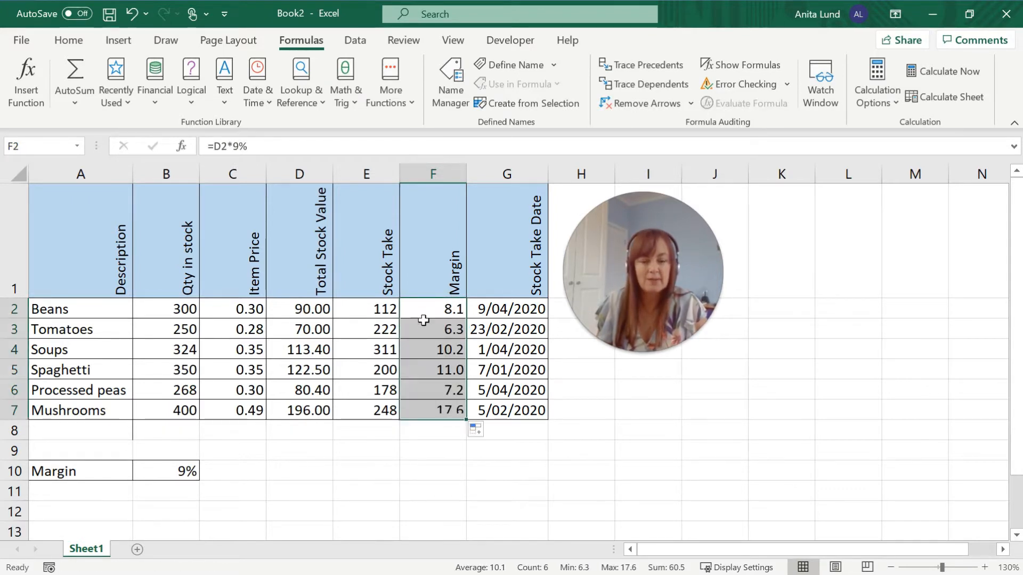
Clear the hard-coded margin formulas from F2:F7
left_click(462, 317)
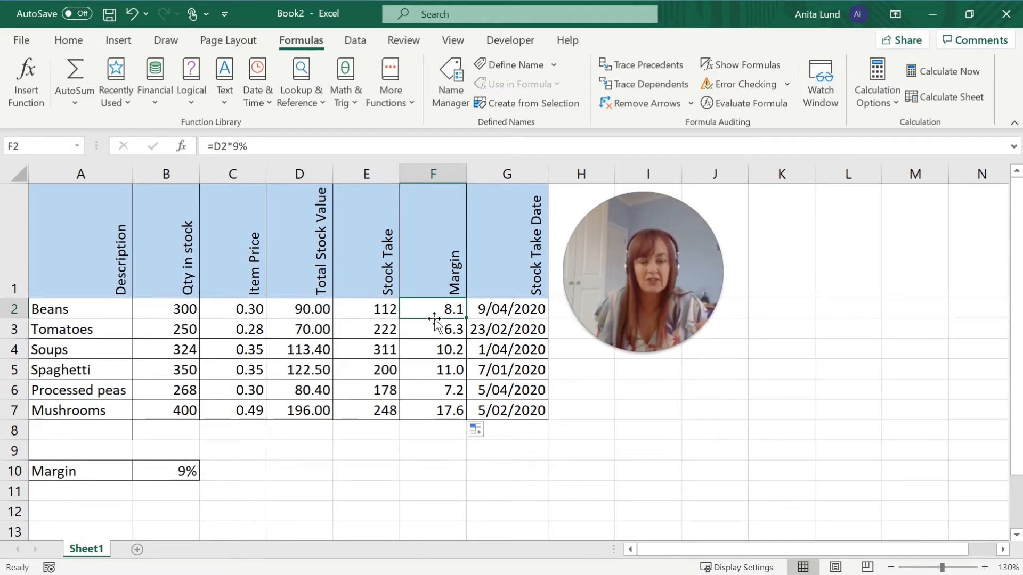
left_click_drag(434, 314, 435, 408)
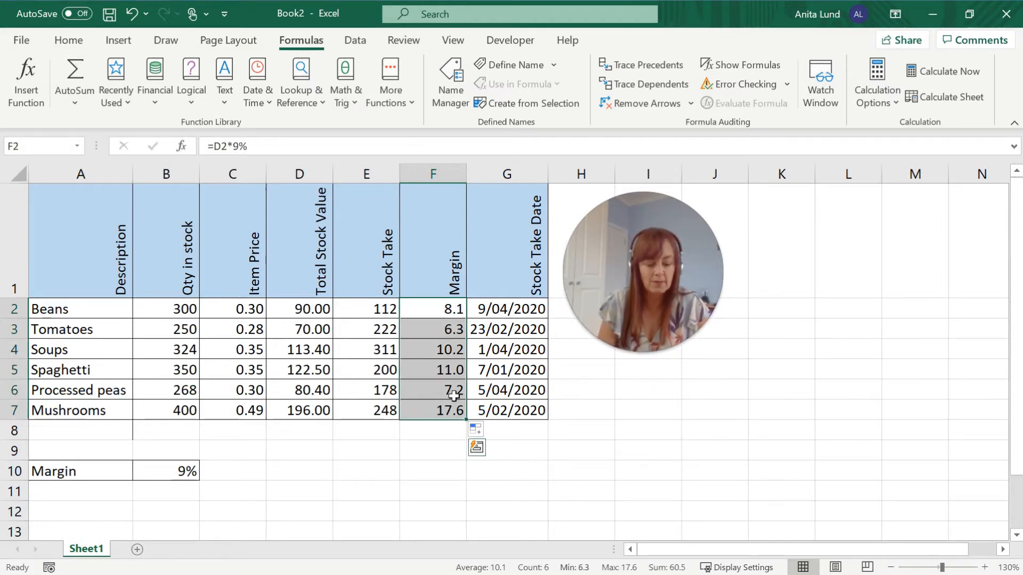
key("Delete")
Calculate the Margin in F2 with =D2*$B$10, using an absolute reference to the rate, and fill it down to F7
left_click(436, 311)
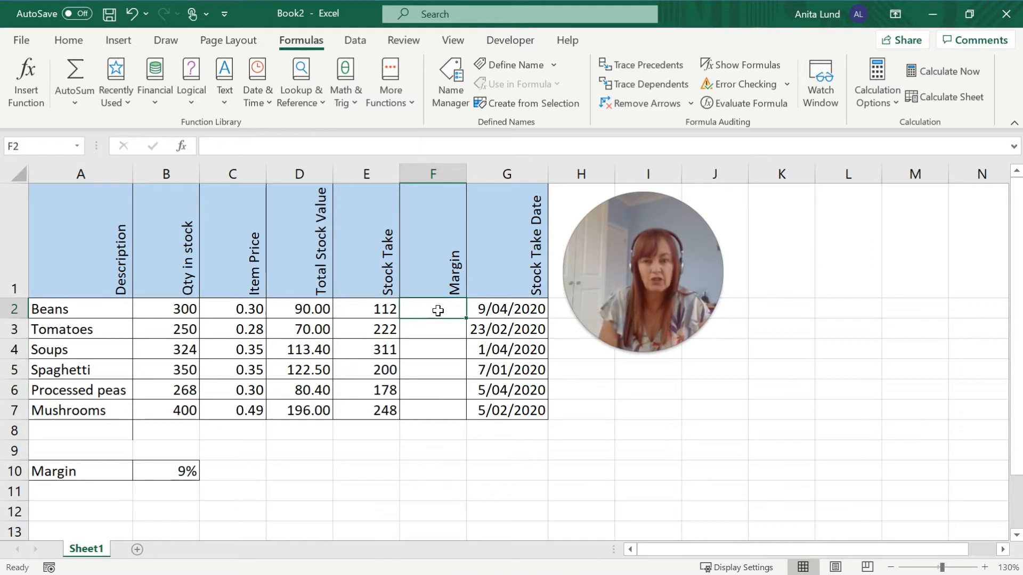
type("=")
left_click(314, 309)
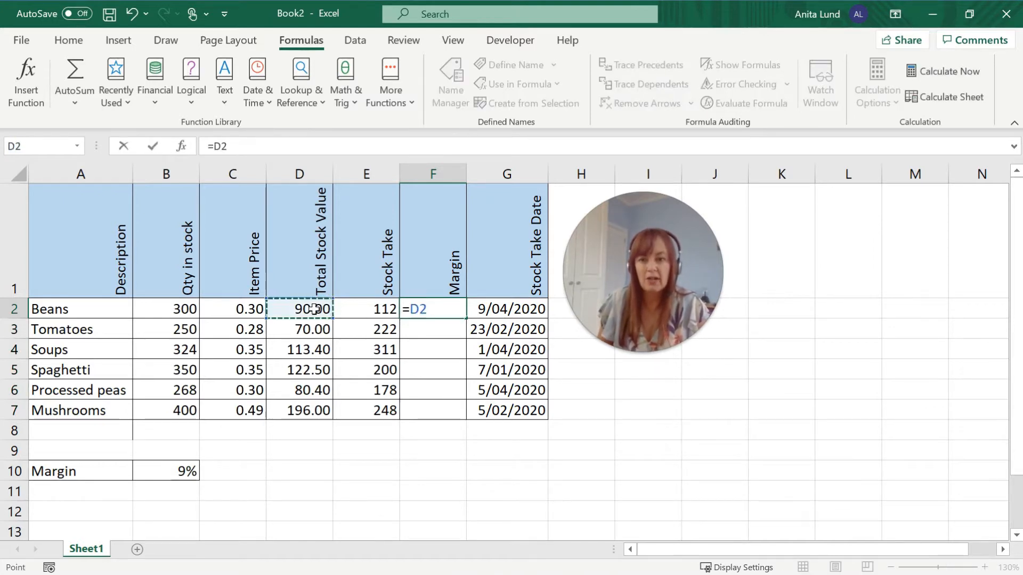
type("*")
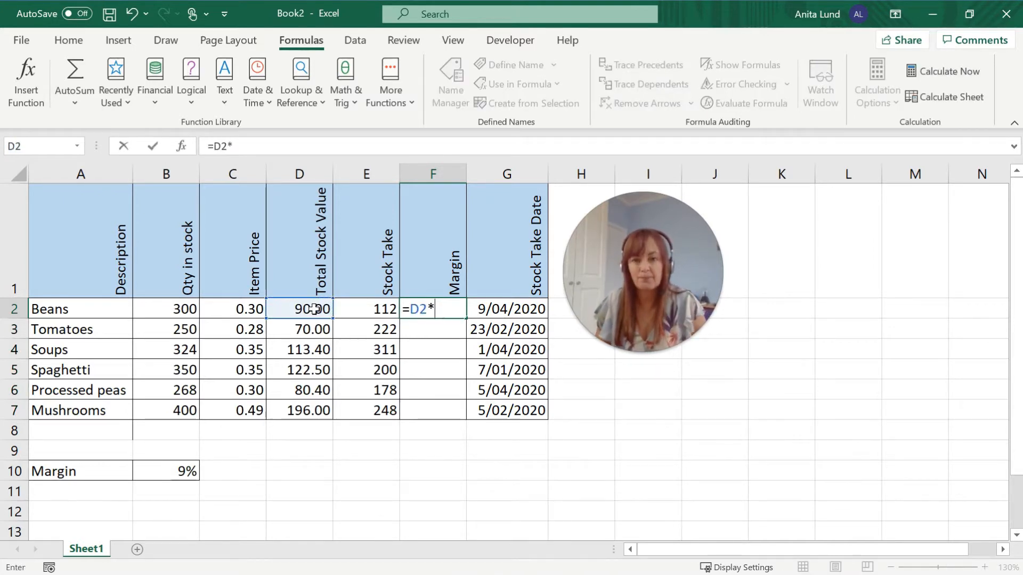
left_click(167, 470)
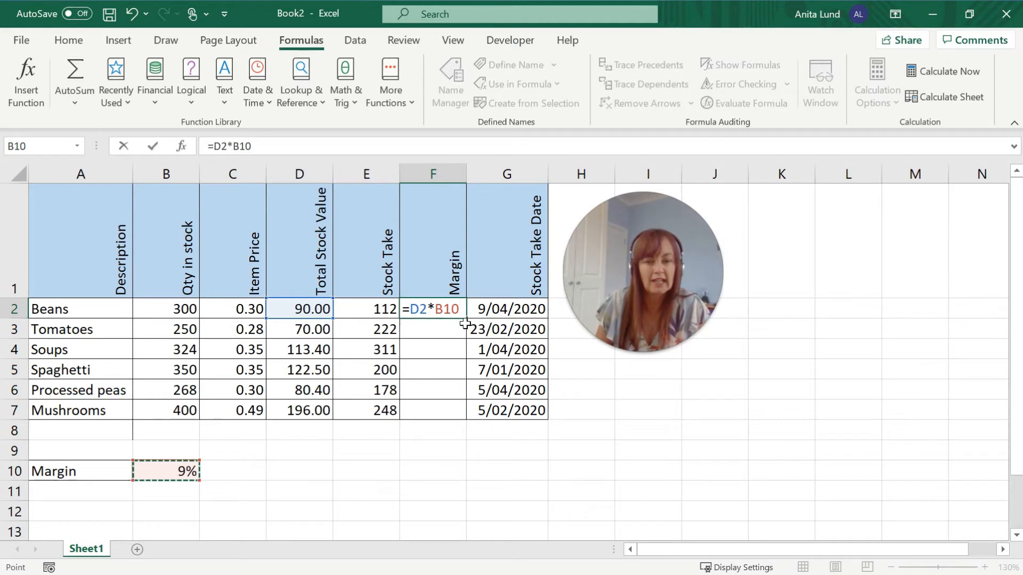
key("F4")
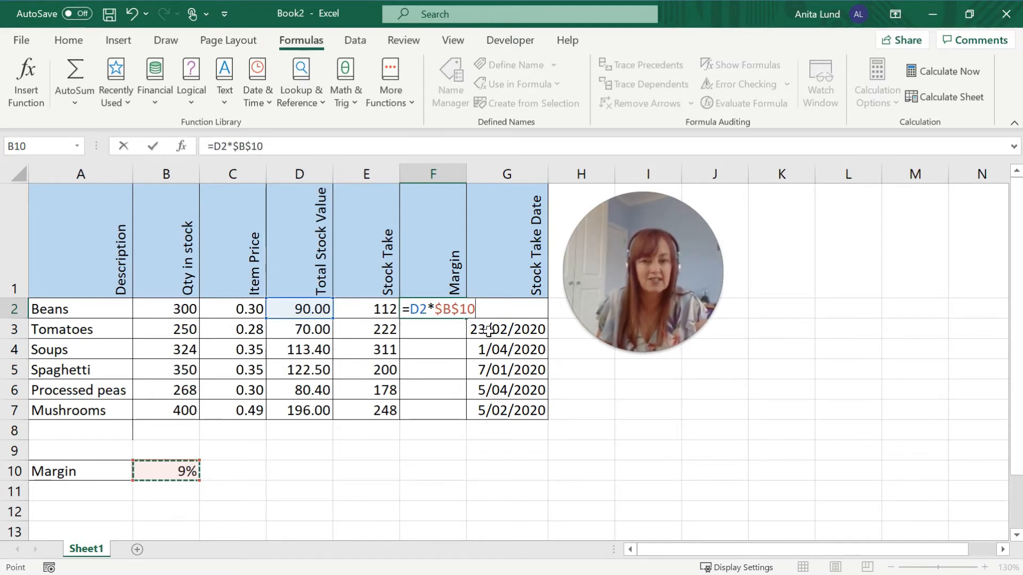
key("Return")
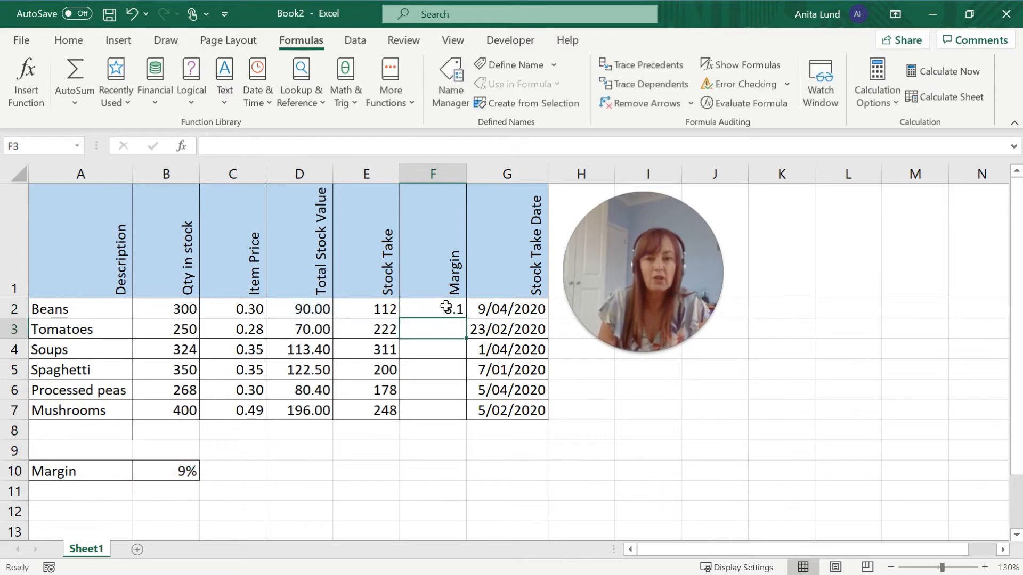
left_click(450, 307)
double_click(465, 321)
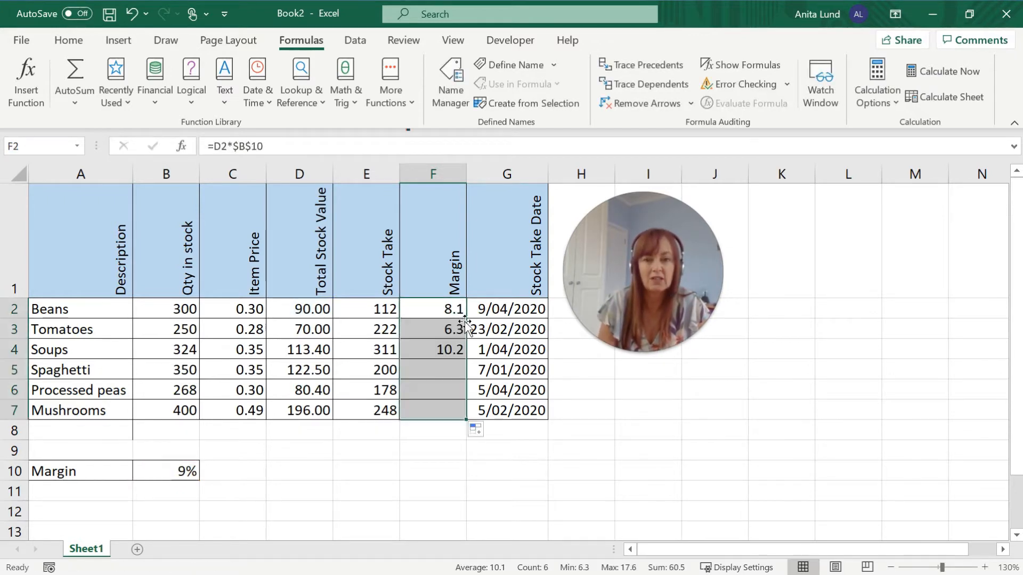
Show the sheet's formulas temporarily to examine the references in the Margin column, starting with F2
left_click(502, 312)
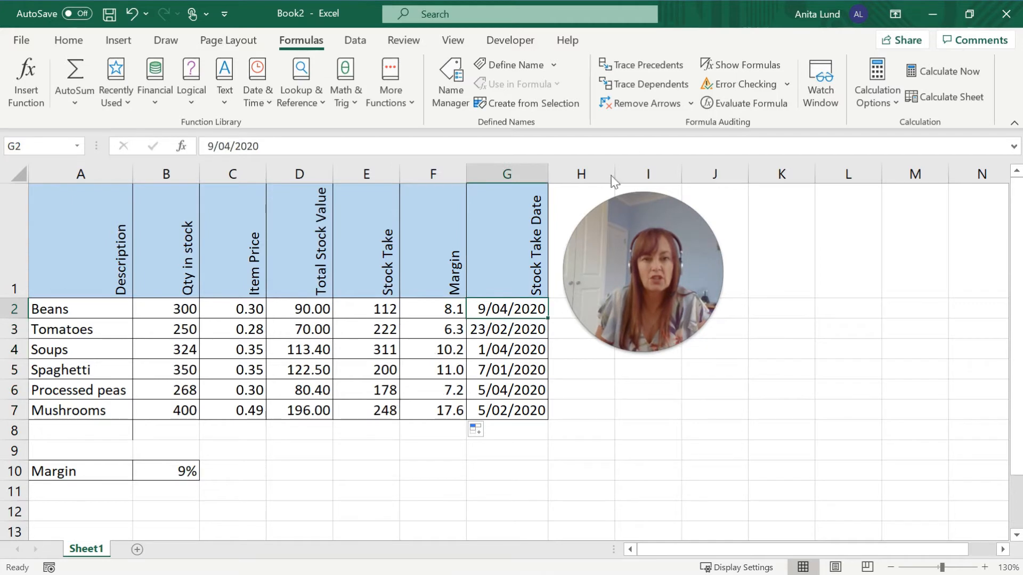
left_click(753, 67)
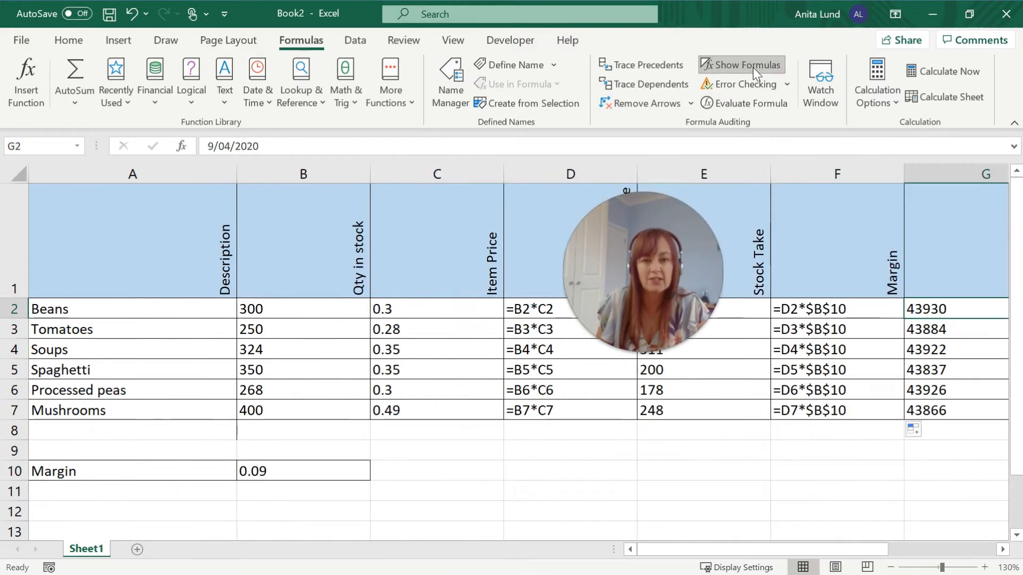
left_click(853, 309)
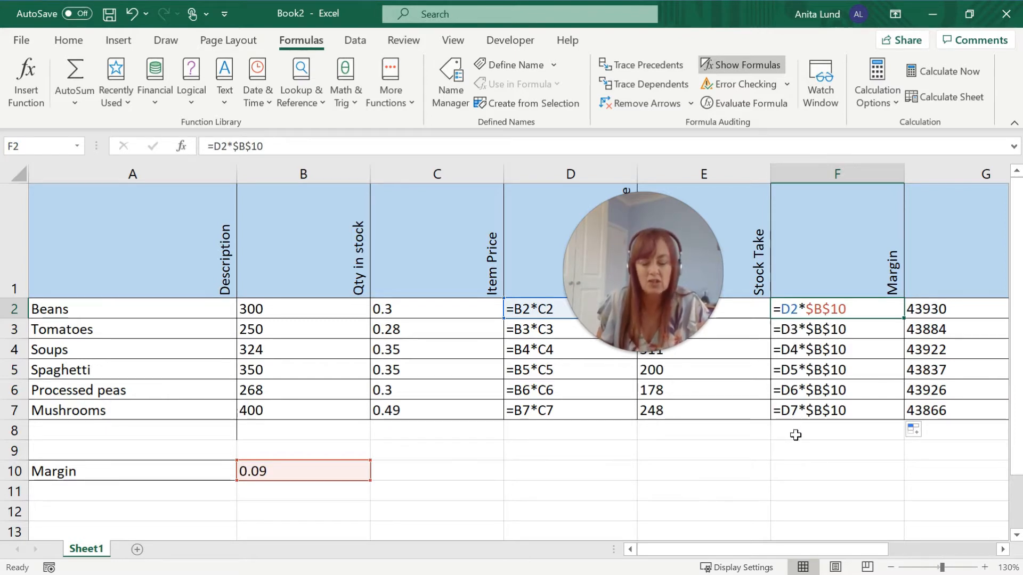
key("ctrl+grave")
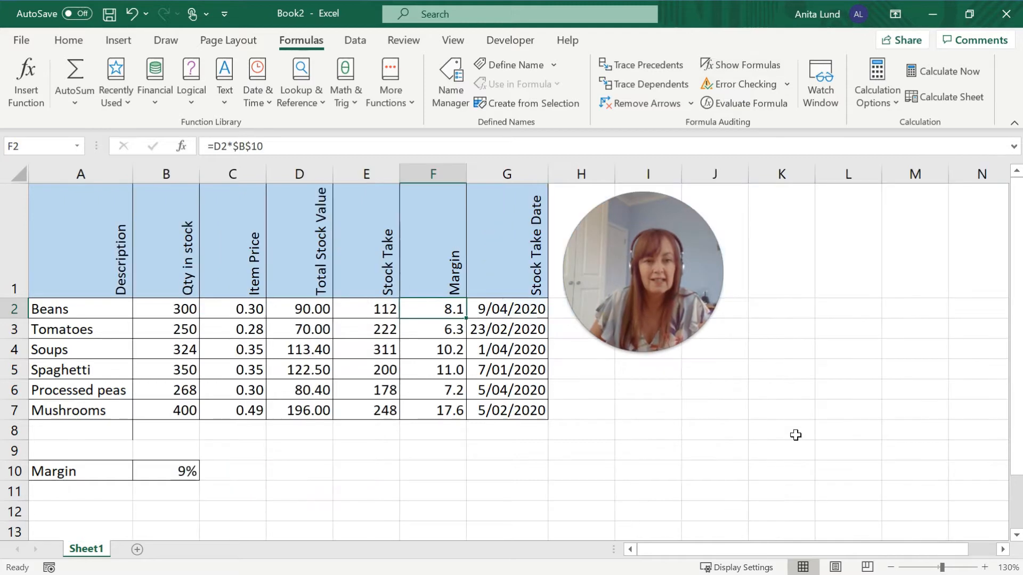
Set the margin rate in B10 to 11%
left_click(184, 471)
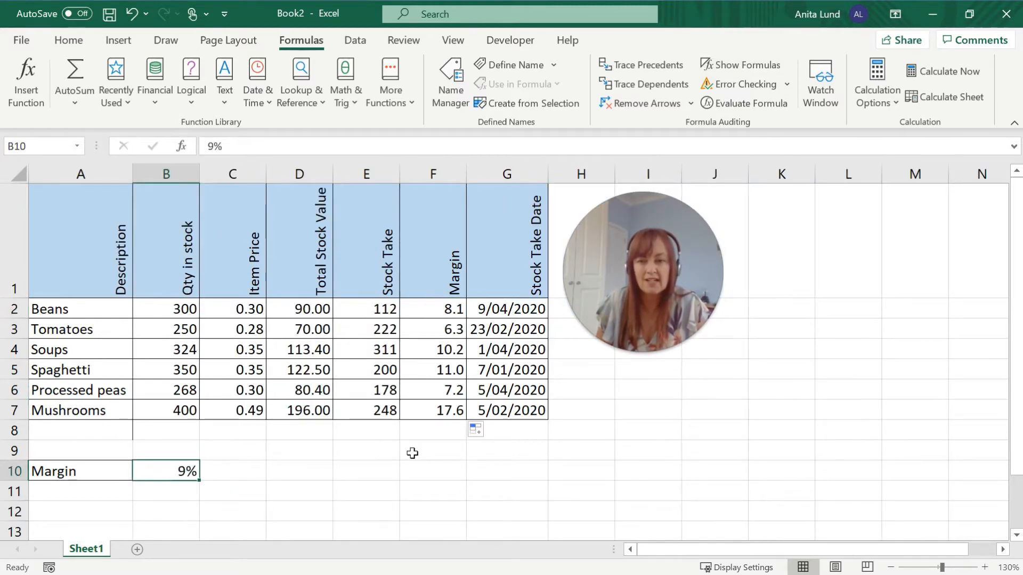
type("11")
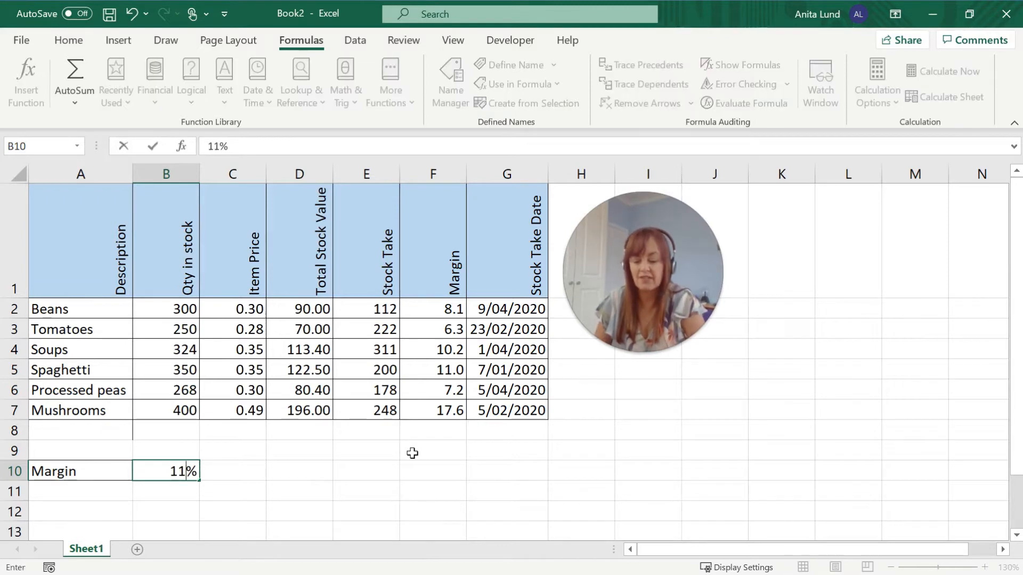
key("Return")
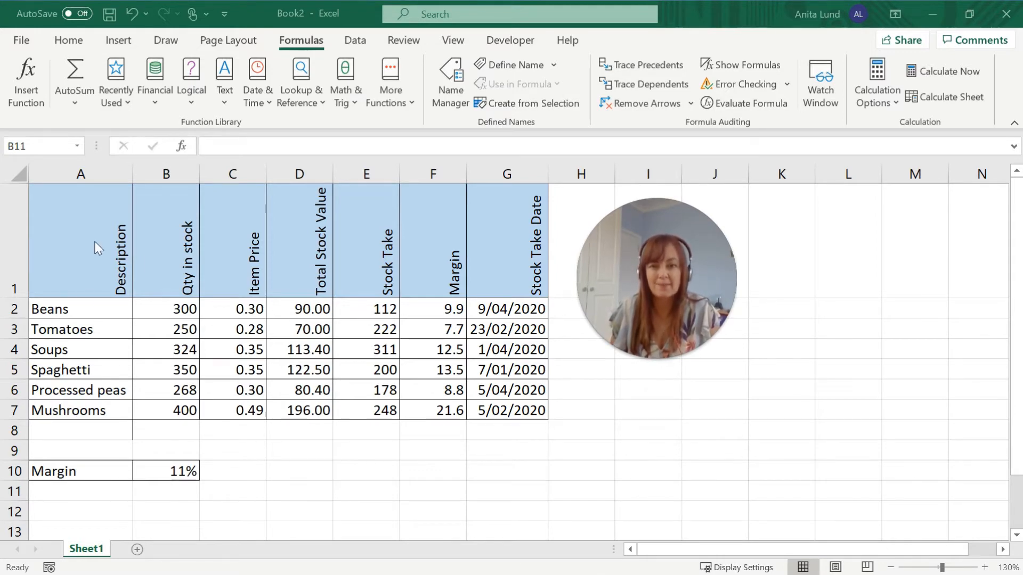
Create a column chart of the Qty in stock values on its own chart sheet from A1:B7
left_click(108, 266)
left_click_drag(75, 238, 178, 408)
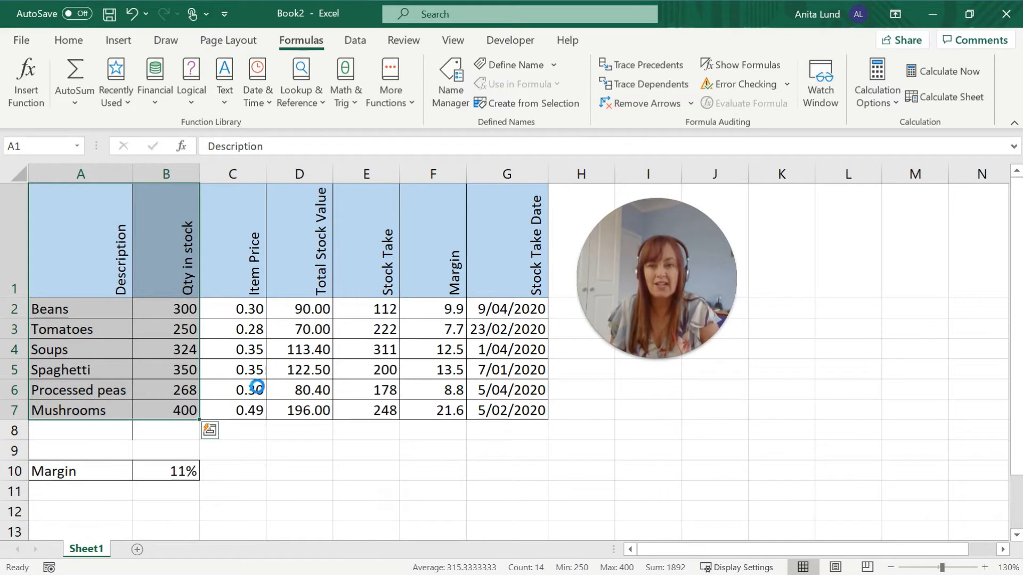
key("F11")
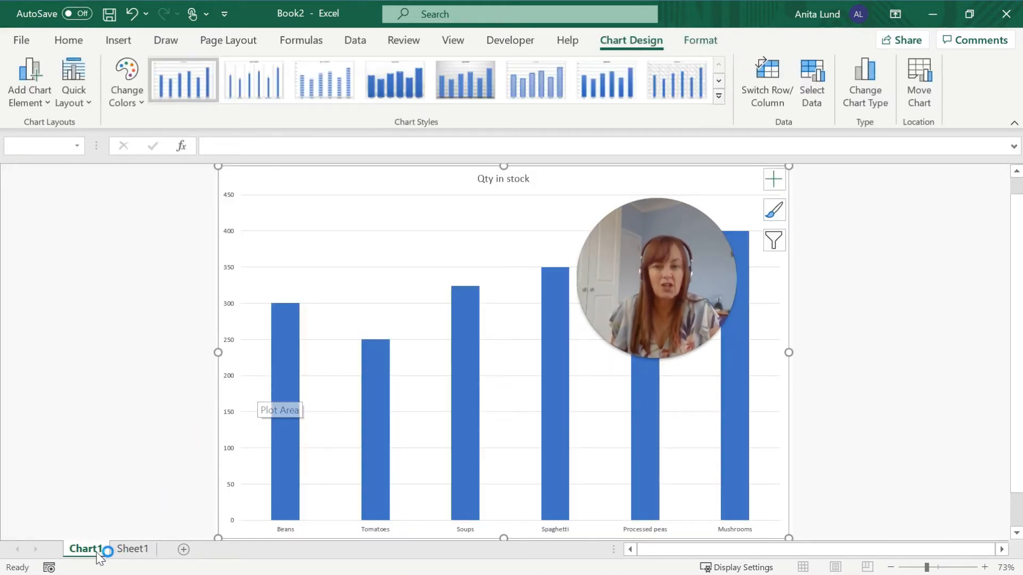
Create a second chart sheet from Sheet1 comparing Qty in stock with Stock Take, using the non-adjacent ranges A1:A7, B1:B7 and E1:E7
left_click(134, 549)
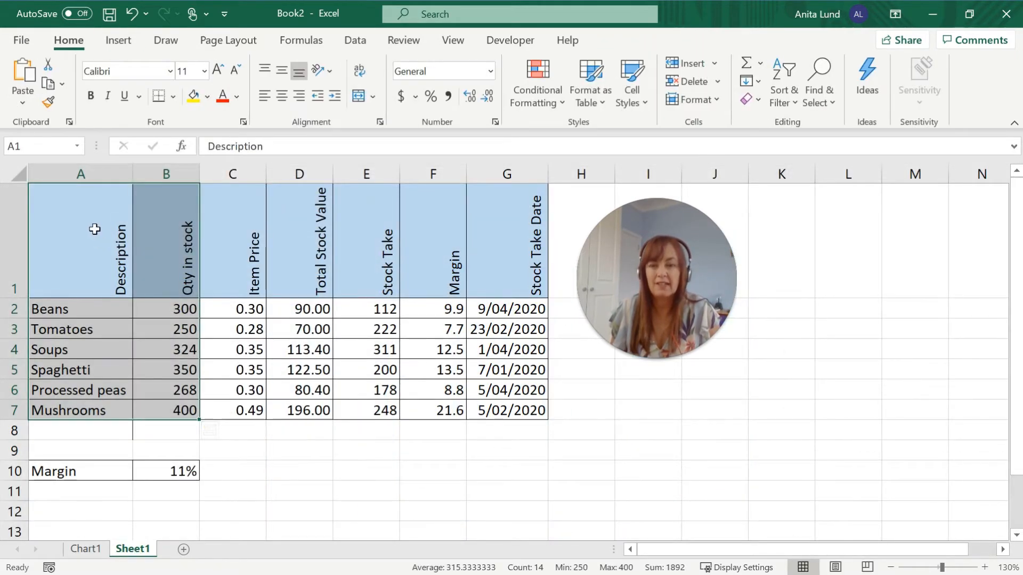
left_click_drag(89, 221, 88, 408)
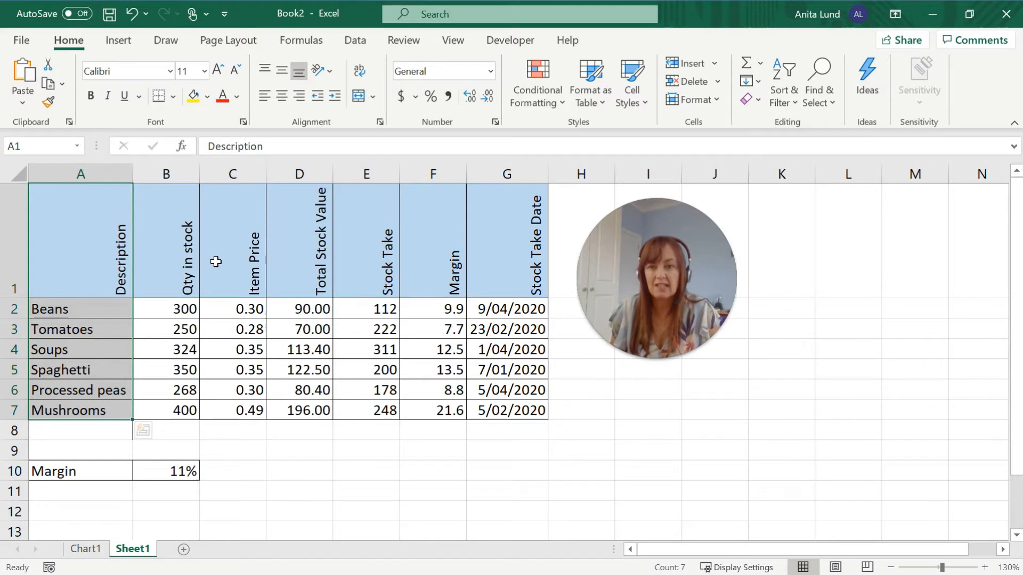
left_click_drag(182, 257, 183, 413)
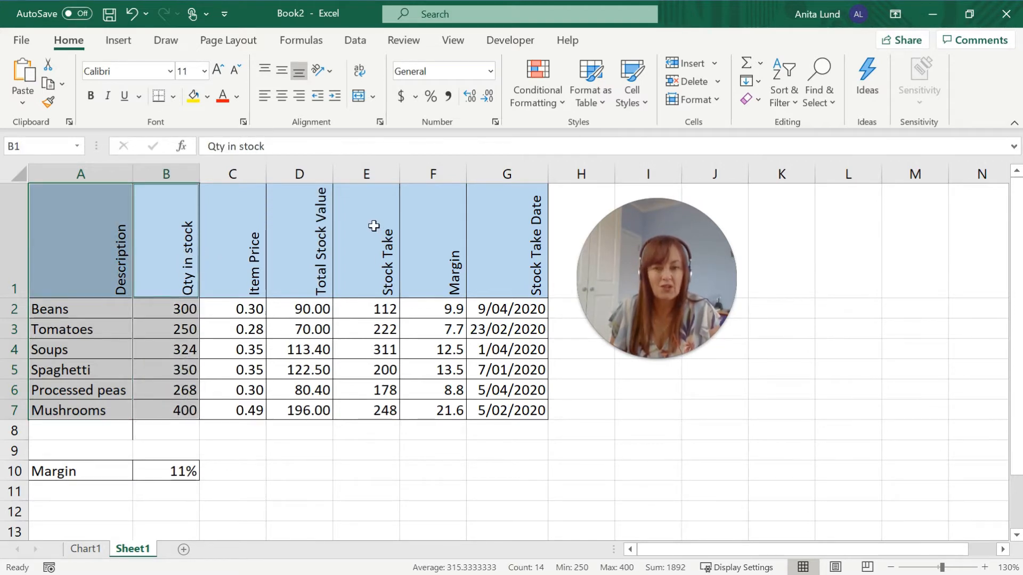
left_click_drag(373, 226, 374, 409)
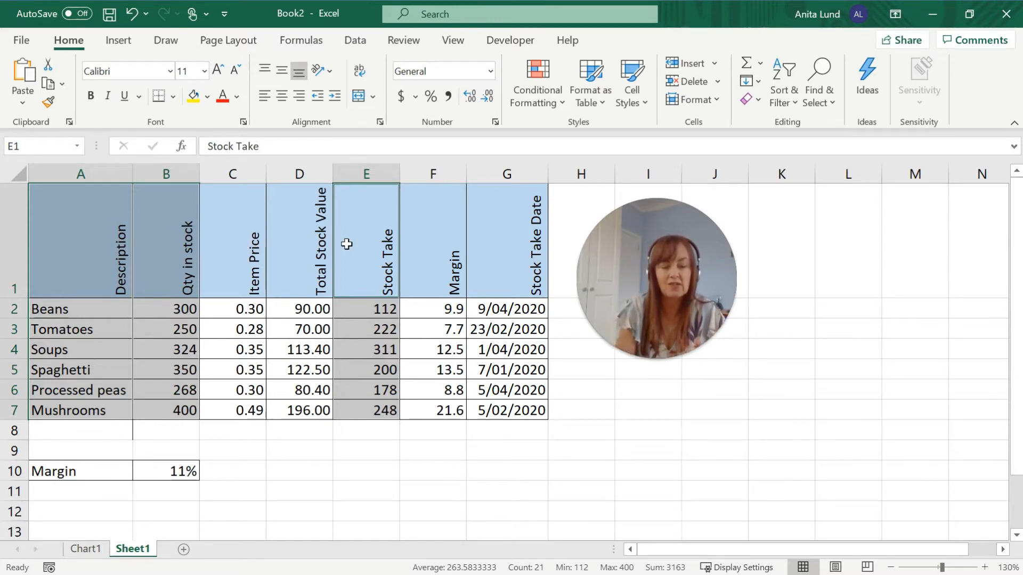
key("F11")
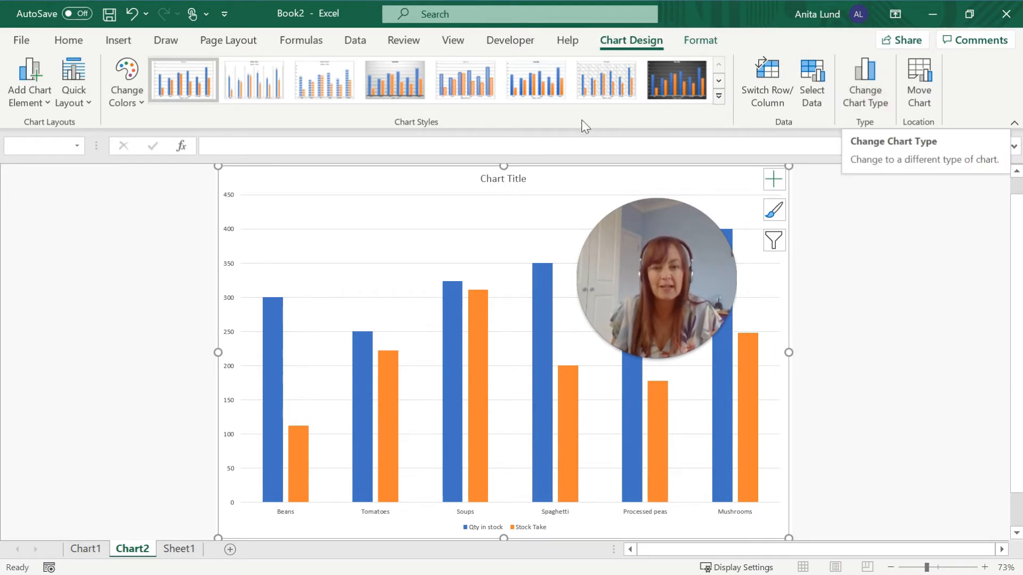
Add a data table with legend keys to the Qty in stock and Stock Take chart
left_click(33, 96)
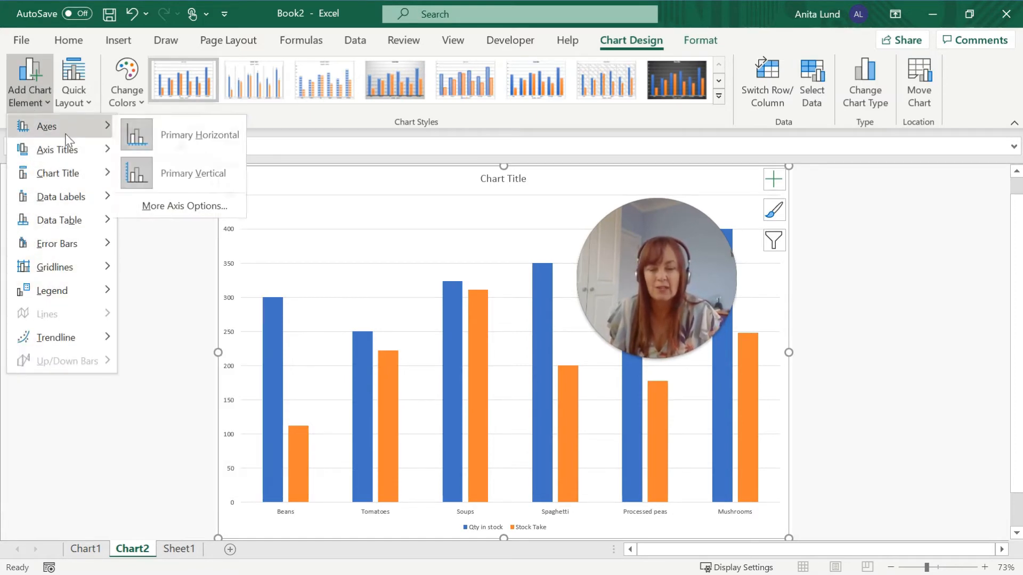
mouse_move(52, 226)
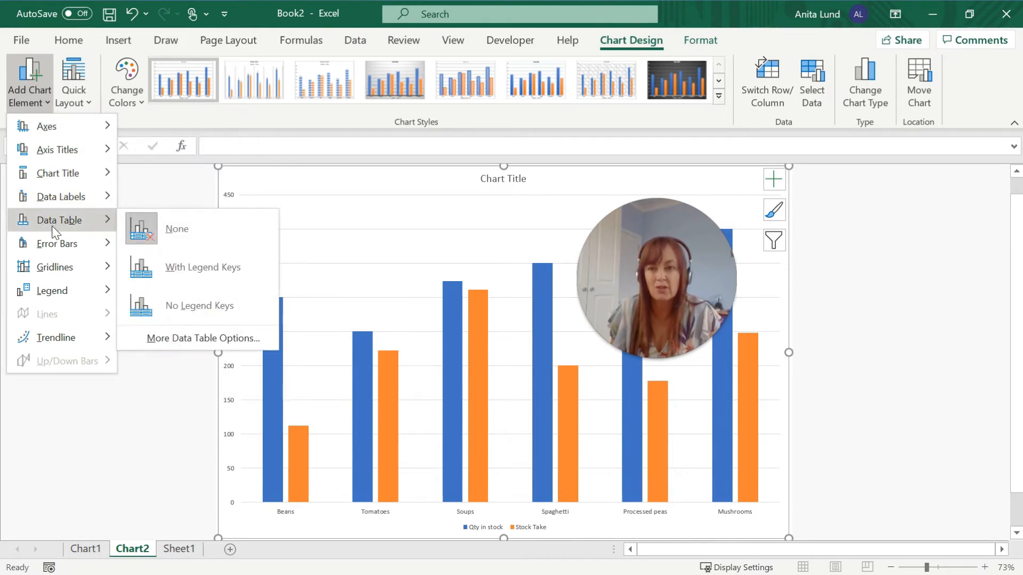
left_click(183, 272)
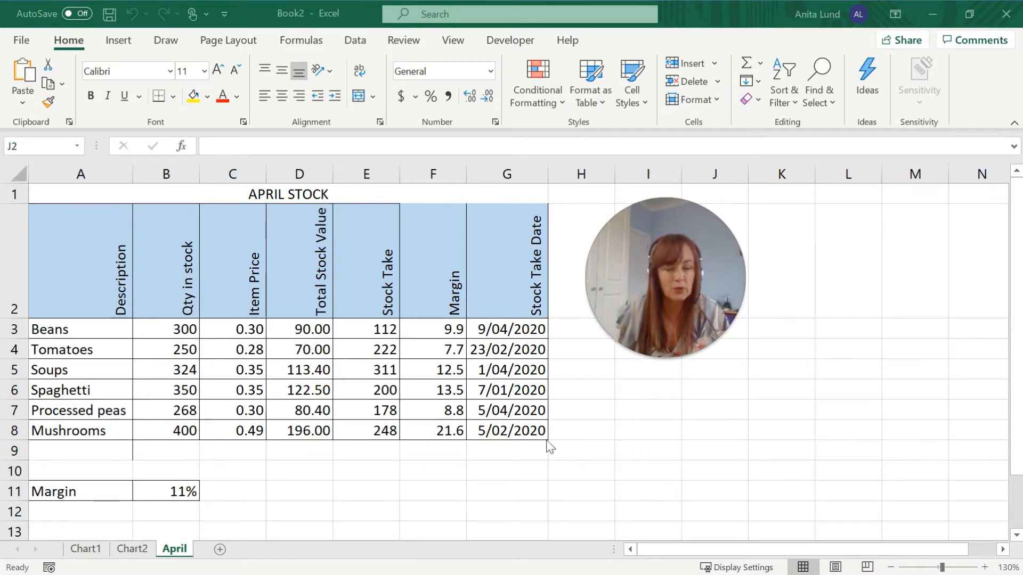
Duplicate the April sheet directly after the original and name the copy May
left_click(174, 556)
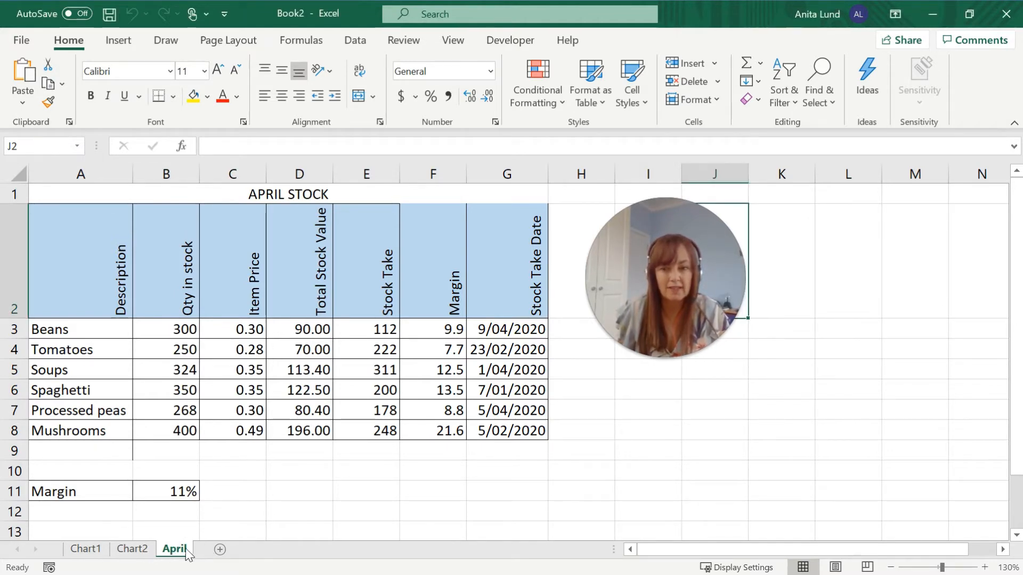
left_click_drag(212, 550, 213, 551)
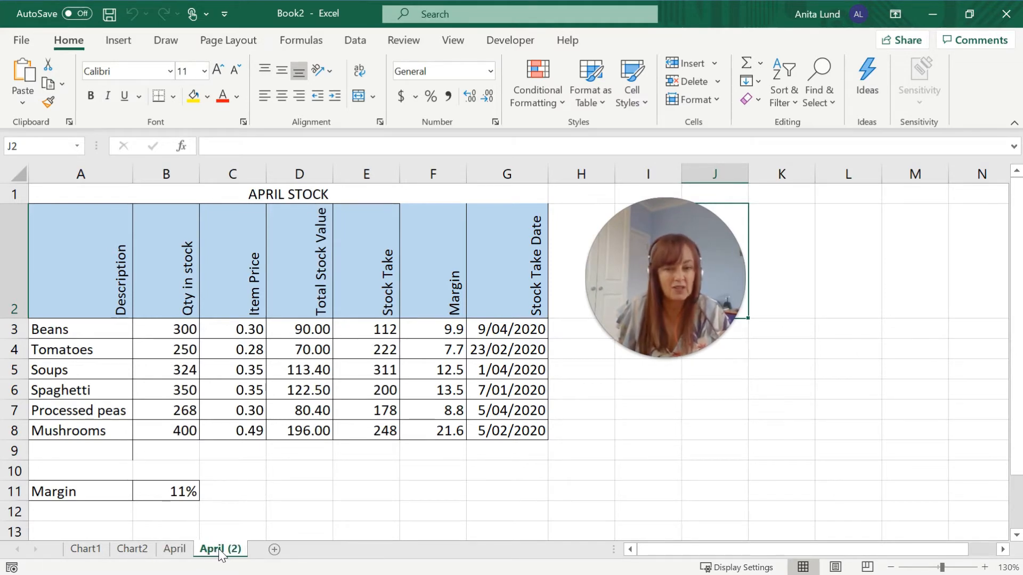
double_click(221, 550)
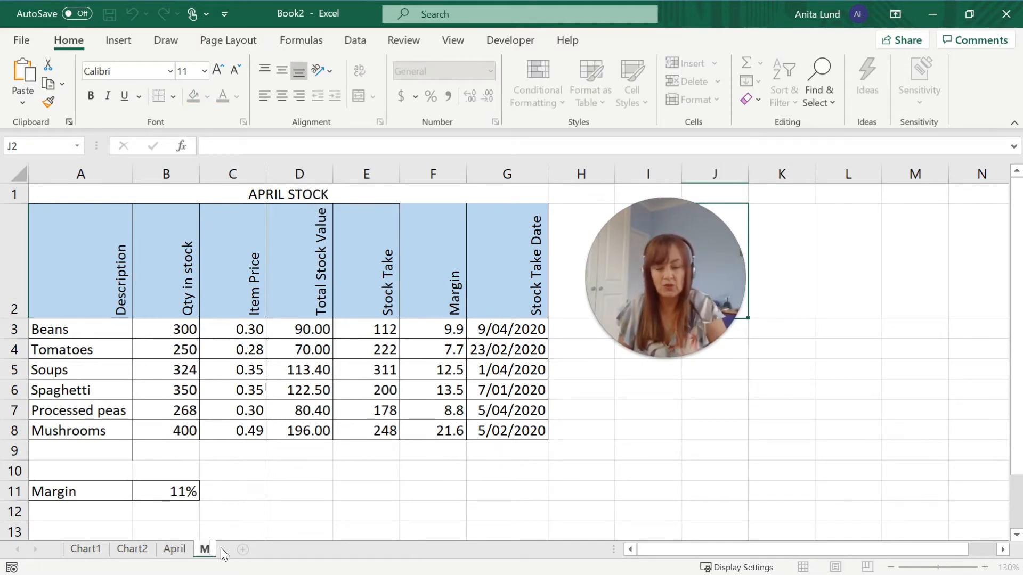
key("Return")
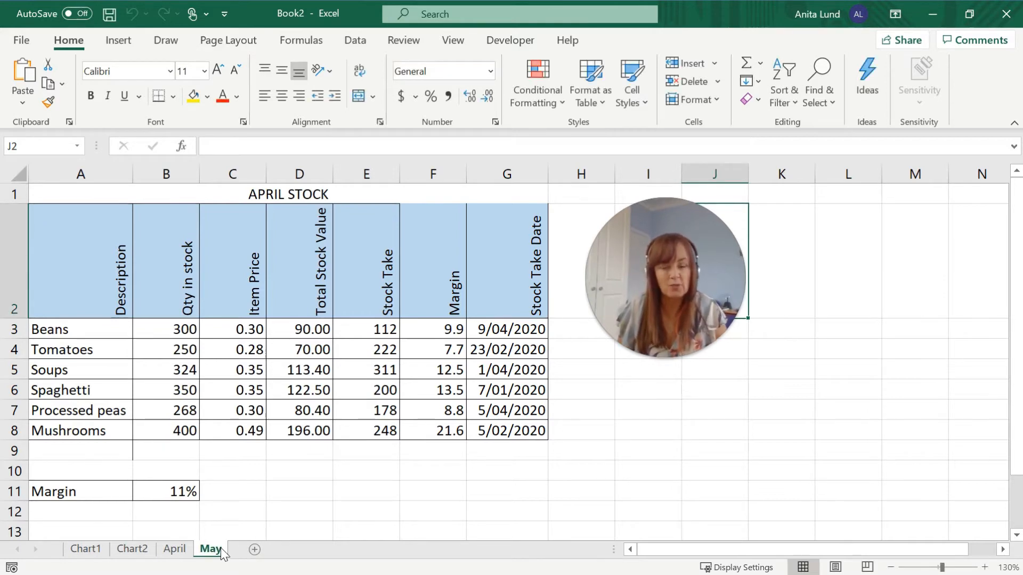
Change the title in A1 of the May sheet to MAY STOCK
left_click(366, 454)
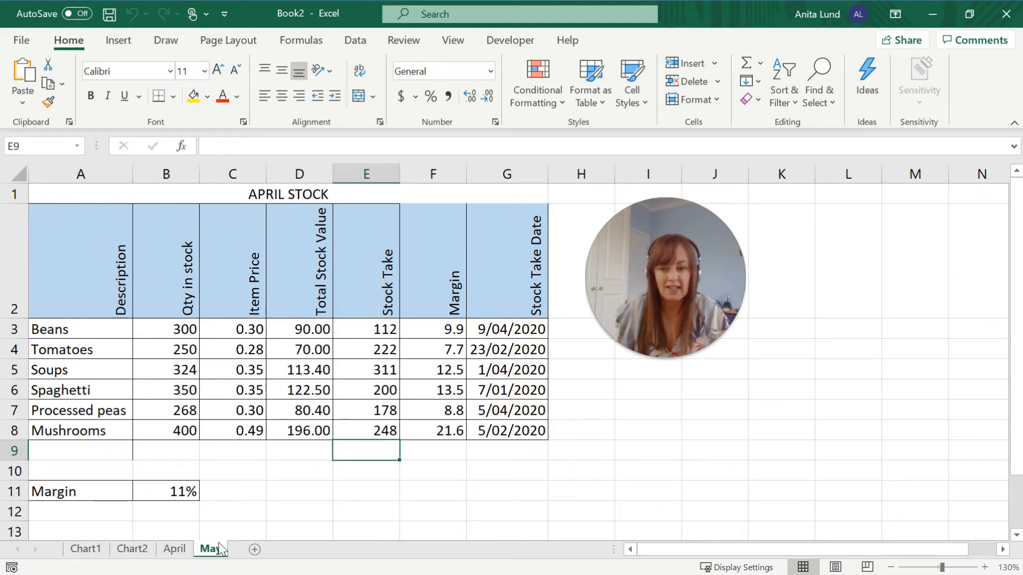
left_click(294, 195)
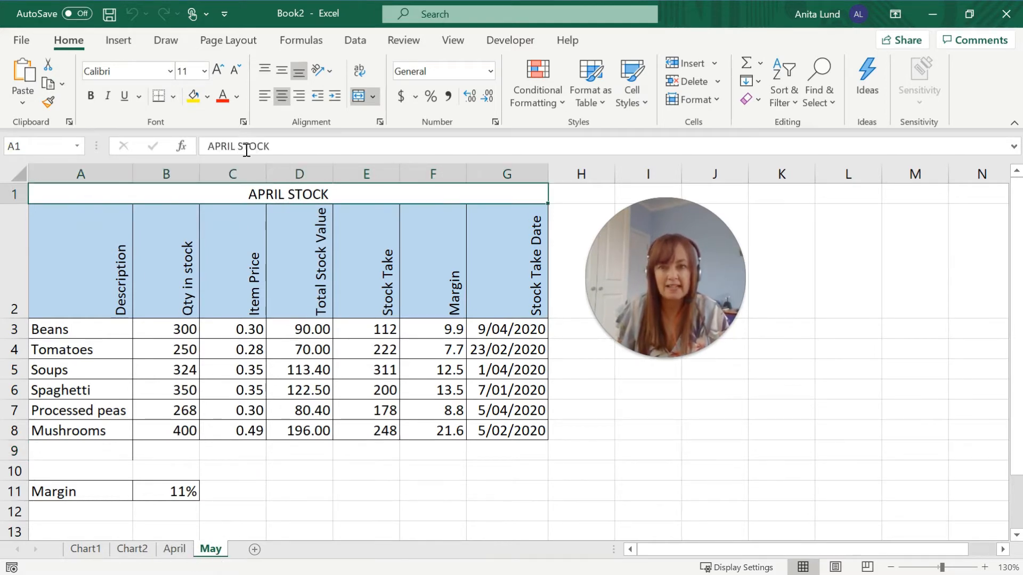
double_click(219, 146)
type("MAY")
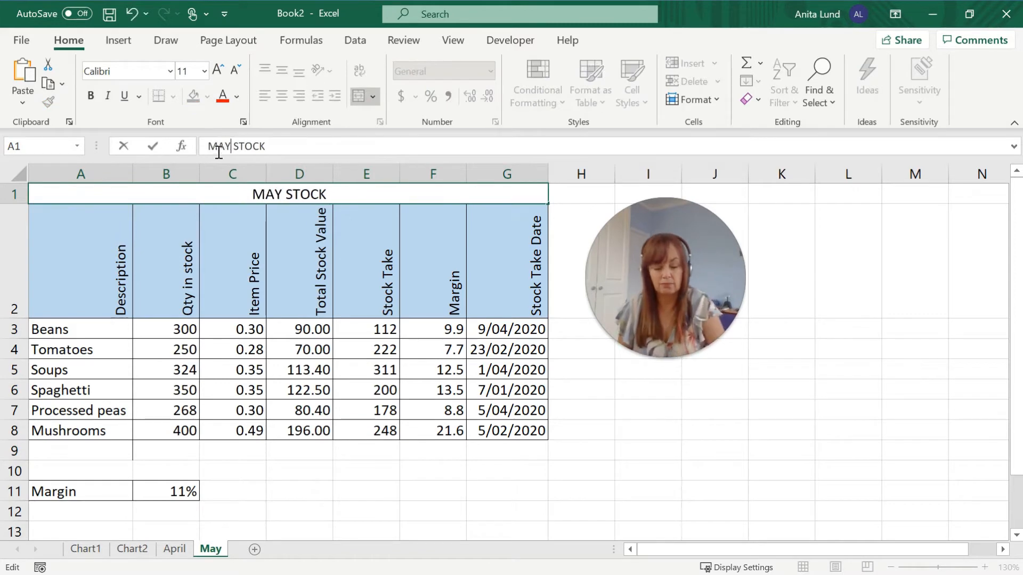
key("Return")
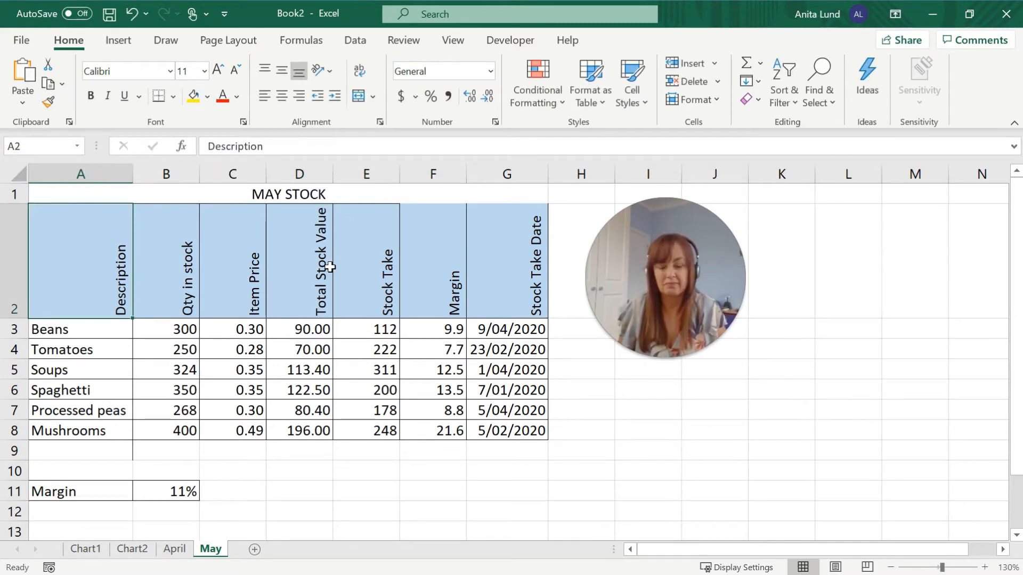
Total the Qty in stock column in B9 with =SUM(B3:B8) and clear that total again
left_click(166, 451)
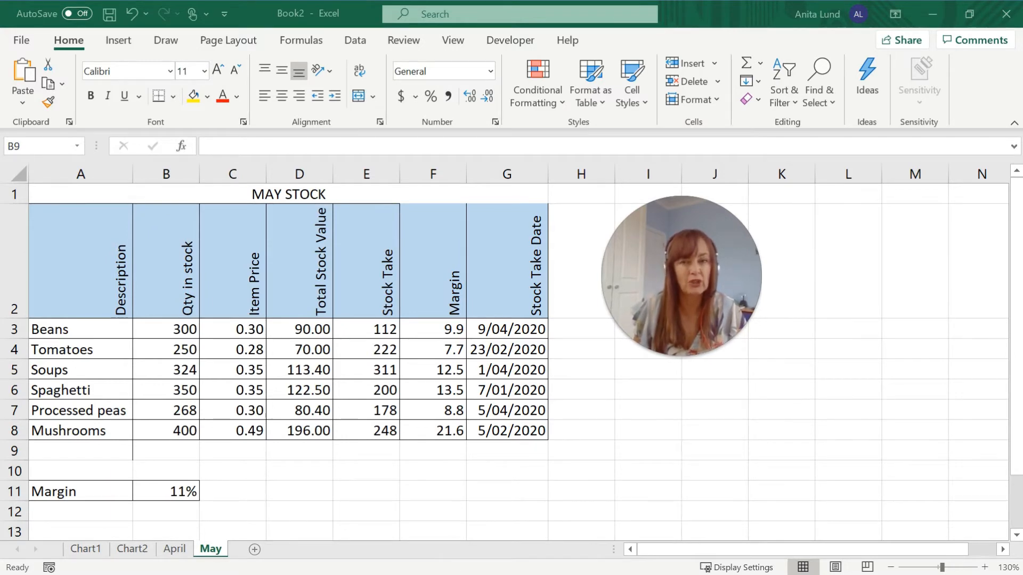
left_click(171, 452)
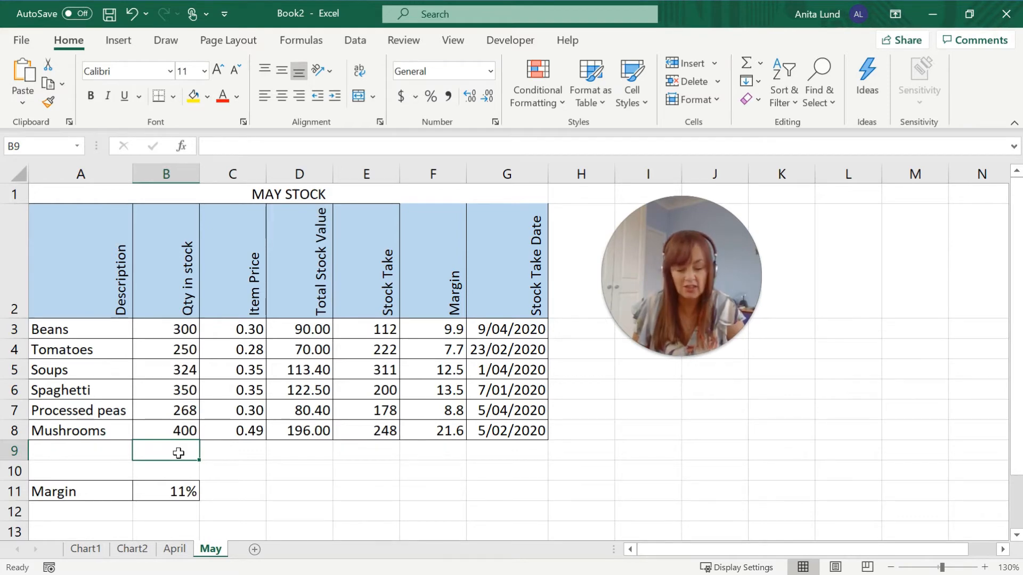
key("alt")
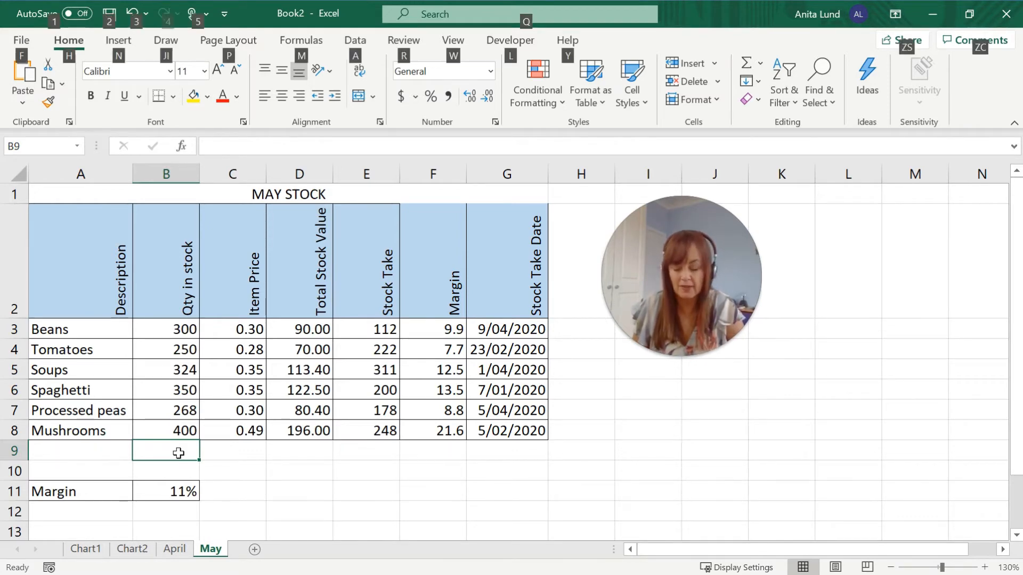
key("alt+equal")
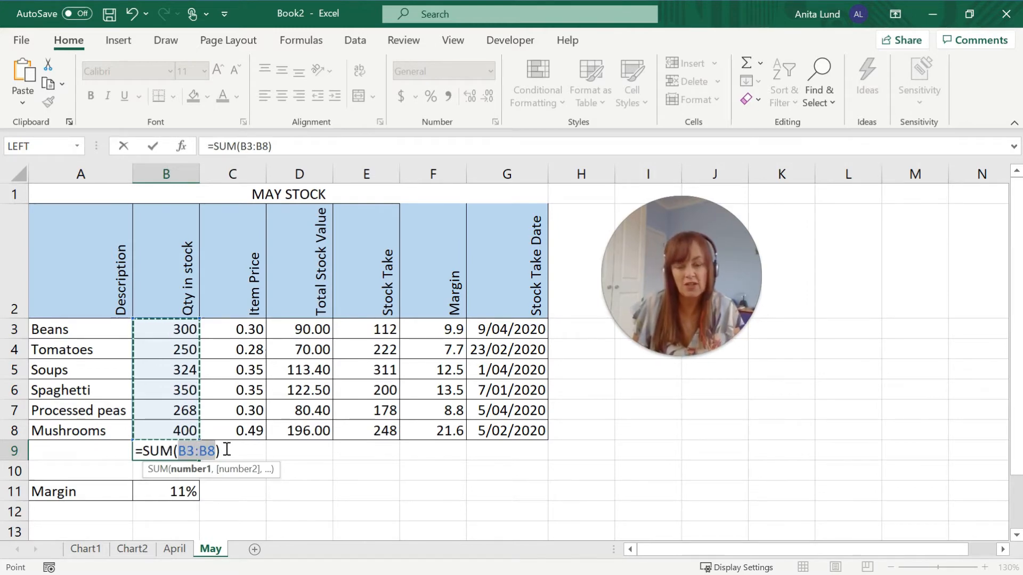
key("Return")
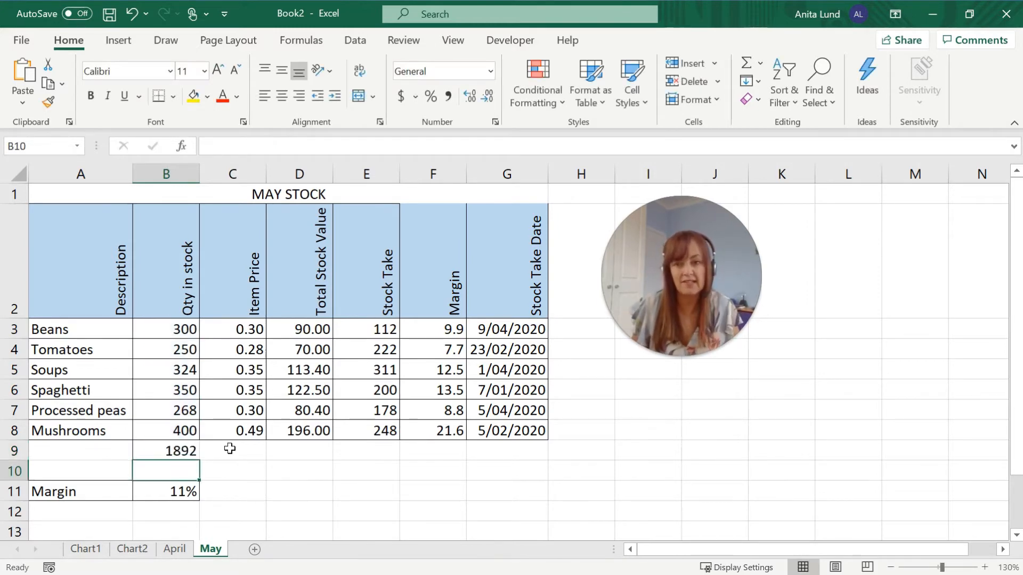
key("Up")
key("Delete")
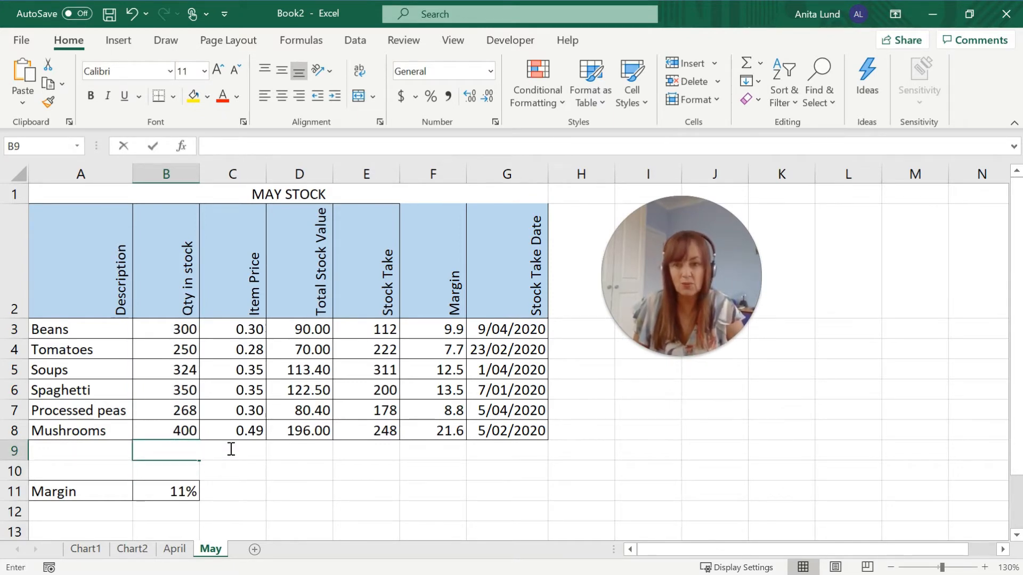
Sum the non-adjacent quantity and stock value ranges in B9 with =SUM(B3:B5,B7:B8,D3:D5,D7:D8)
key("alt+equal")
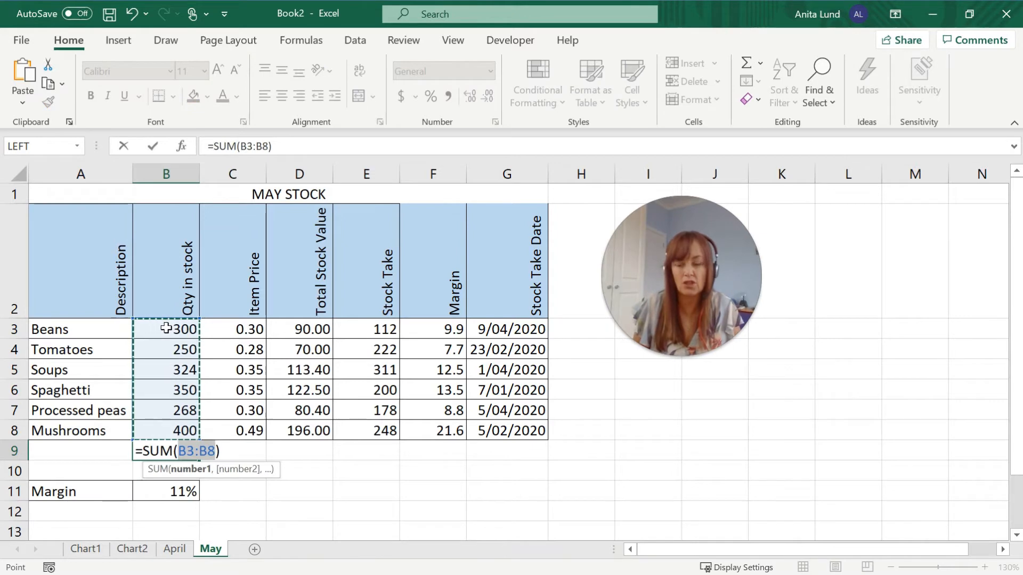
left_click_drag(166, 329, 141, 370)
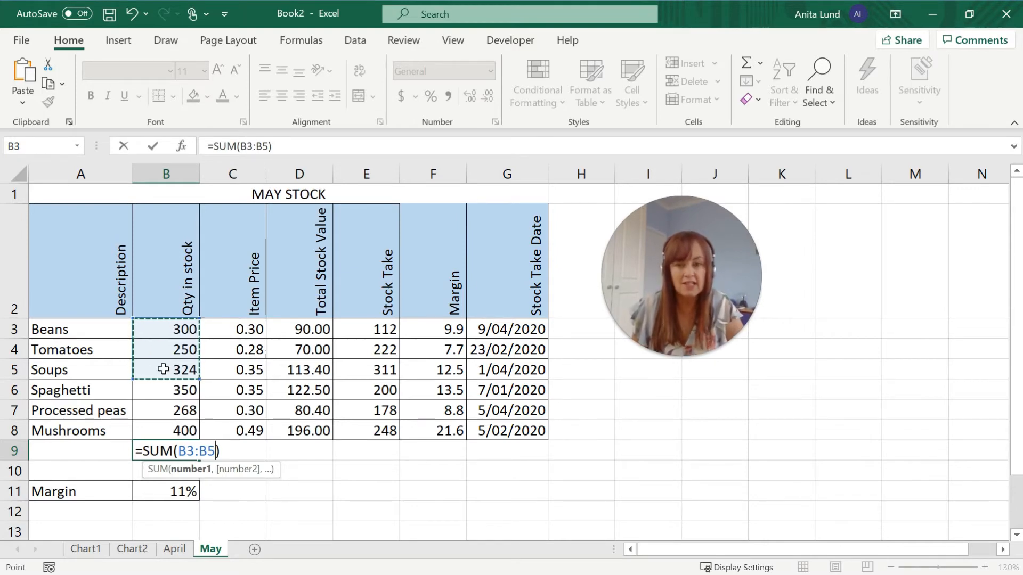
type(",")
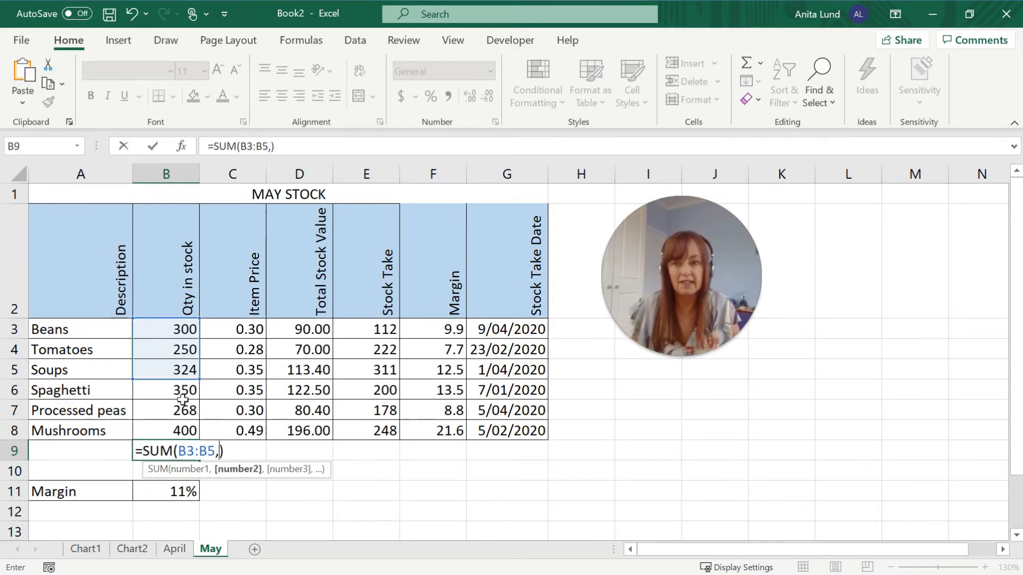
left_click_drag(169, 410, 174, 428)
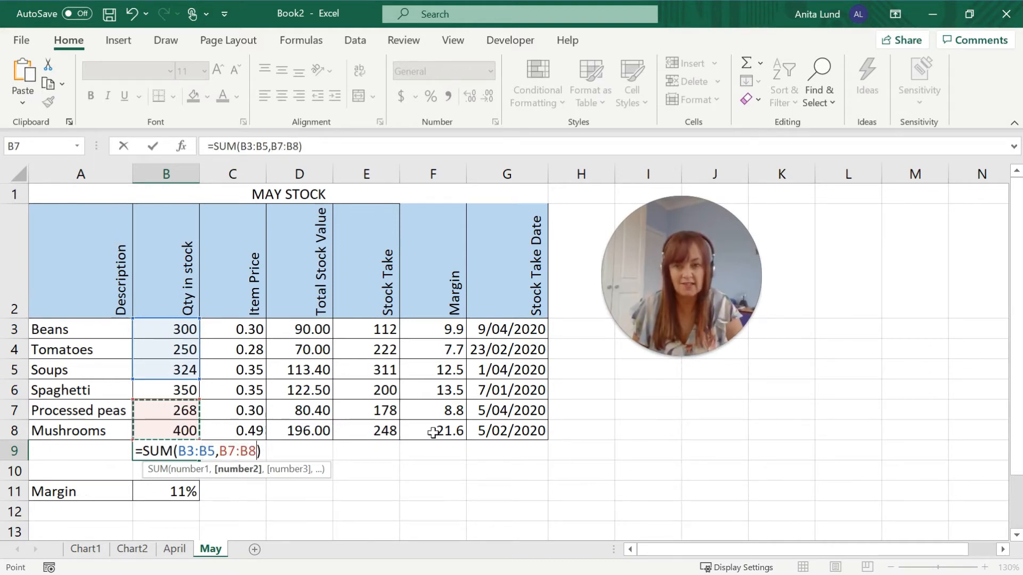
type(",")
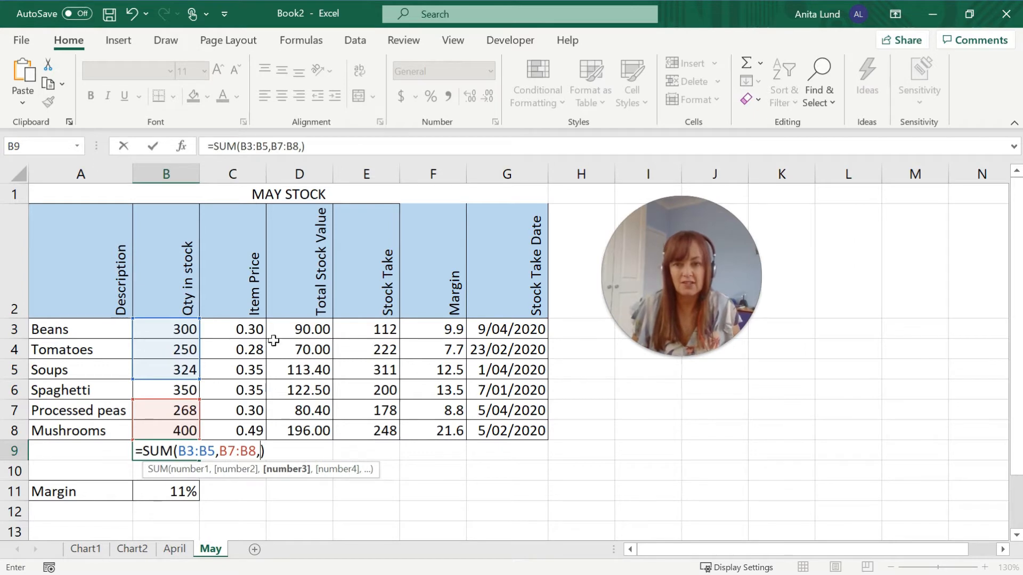
left_click(298, 330)
left_click_drag(299, 330, 297, 367)
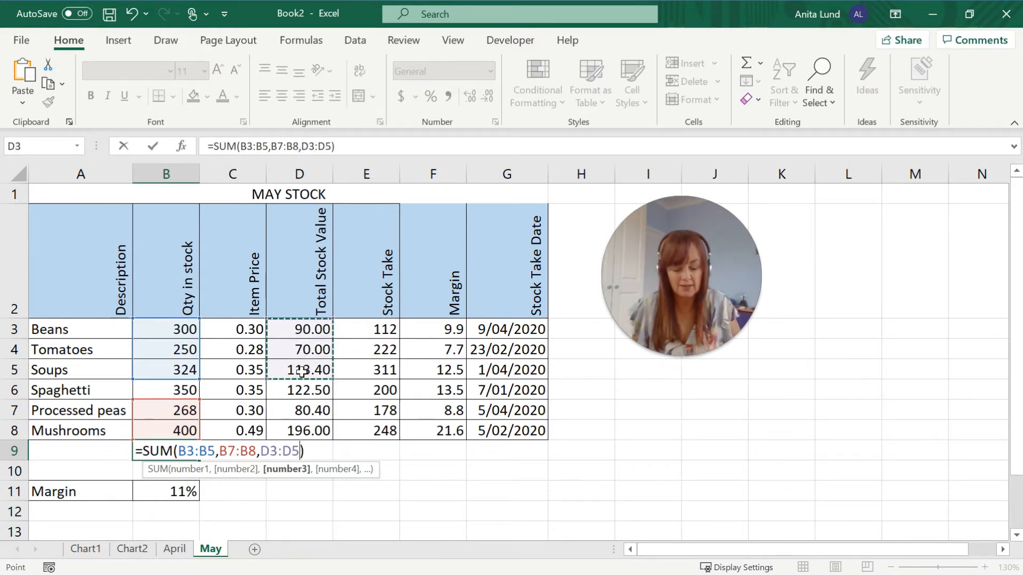
type(",")
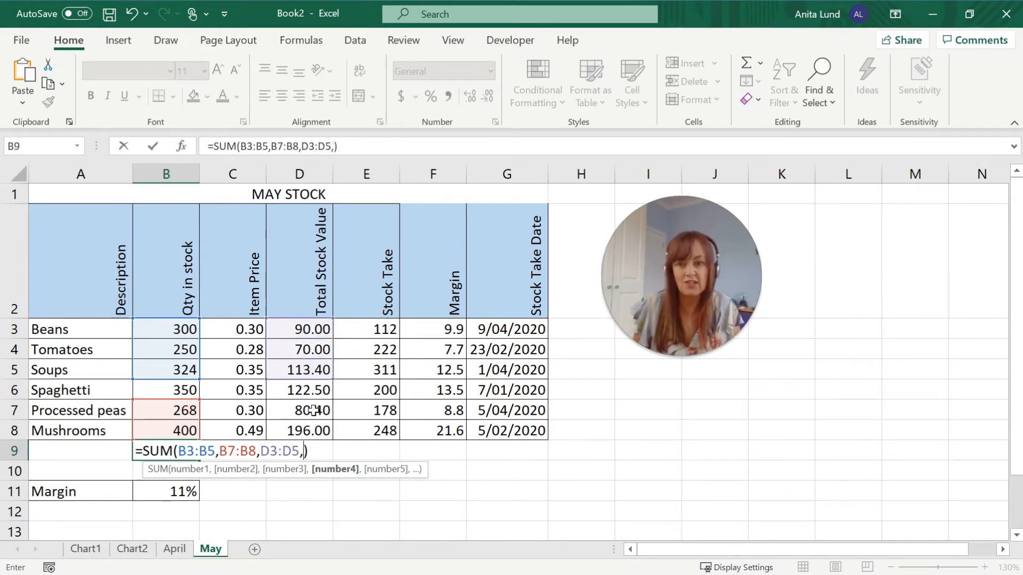
left_click_drag(310, 410, 312, 424)
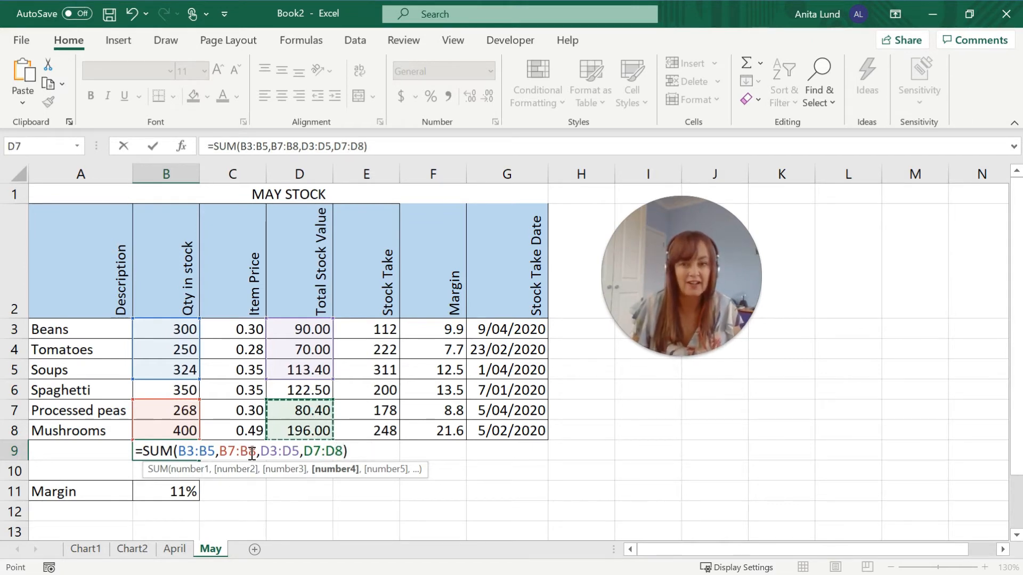
key("Return")
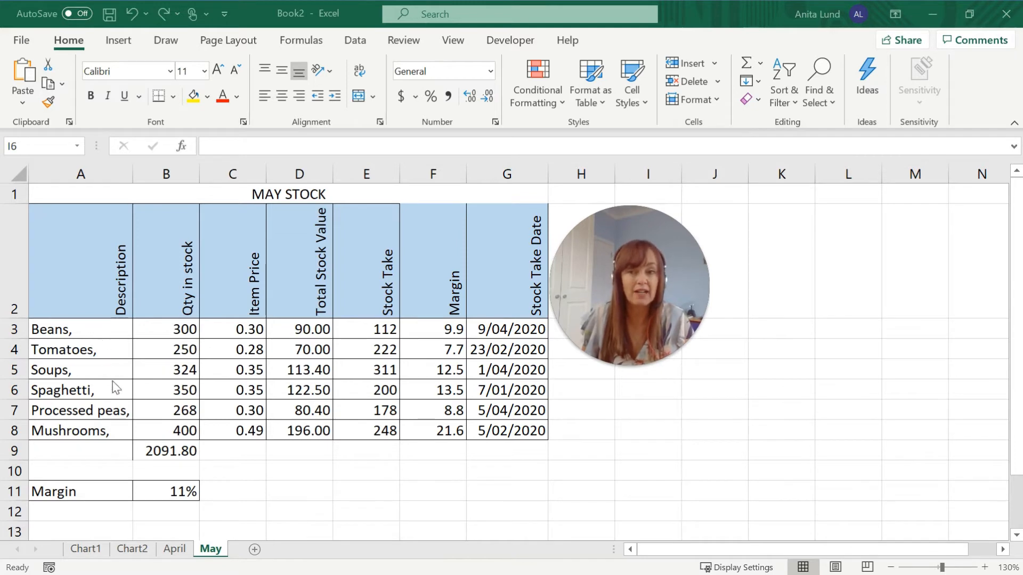
Remove the commas from the product descriptions in A3:A8 by replacing every "," with nothing
left_click(105, 328)
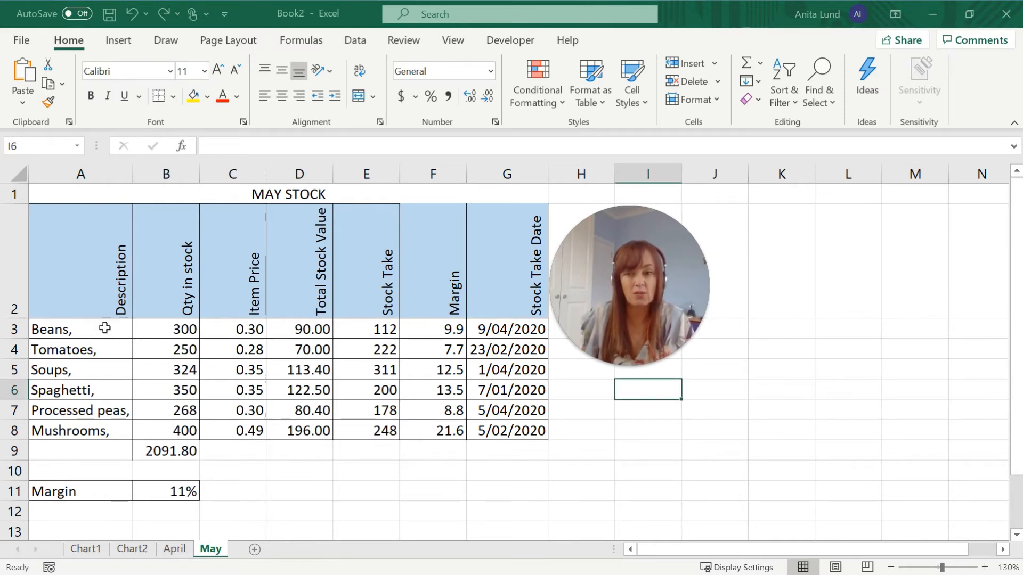
left_click_drag(99, 329, 99, 426)
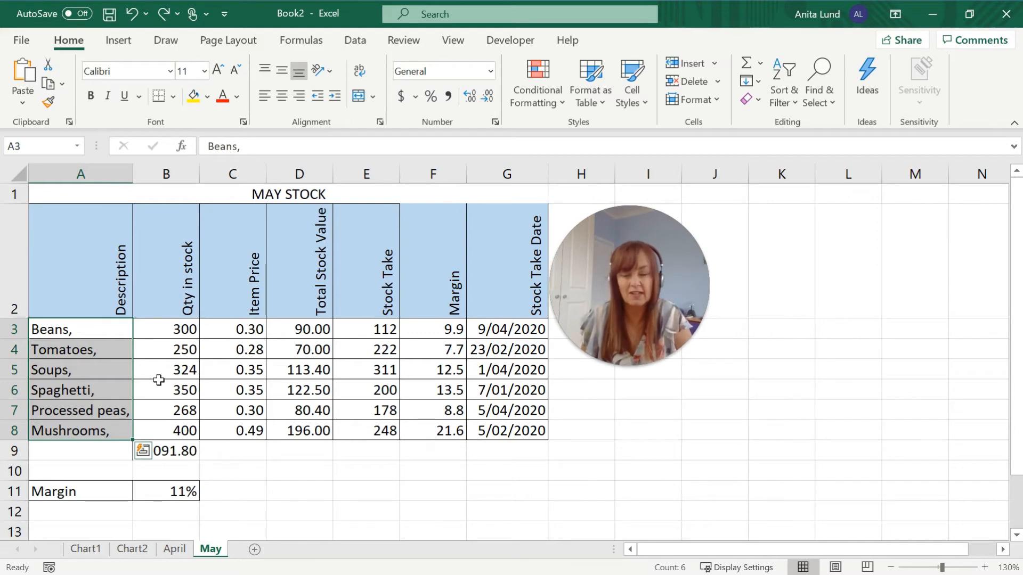
key("ctrl+h")
type(",")
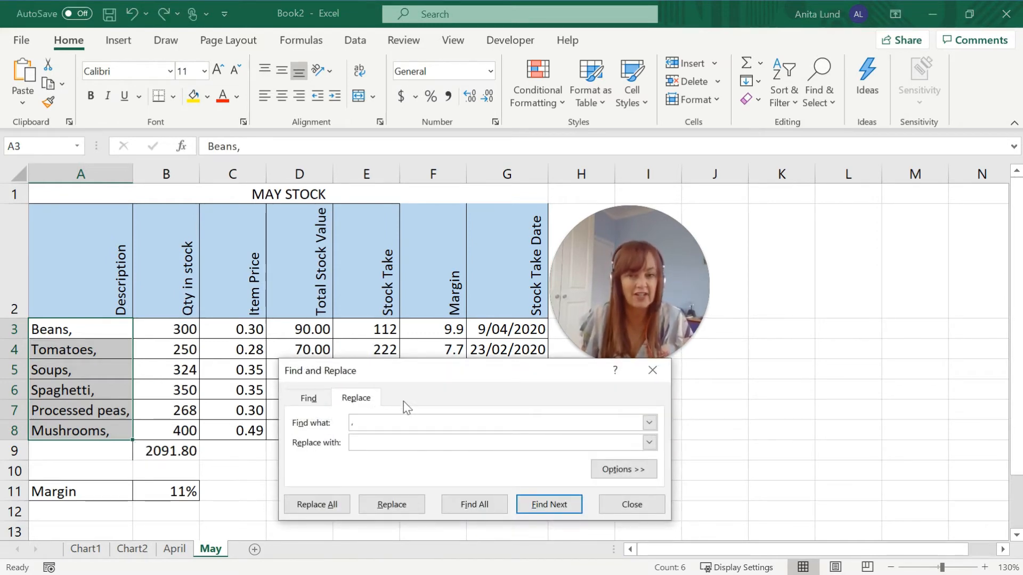
left_click(366, 440)
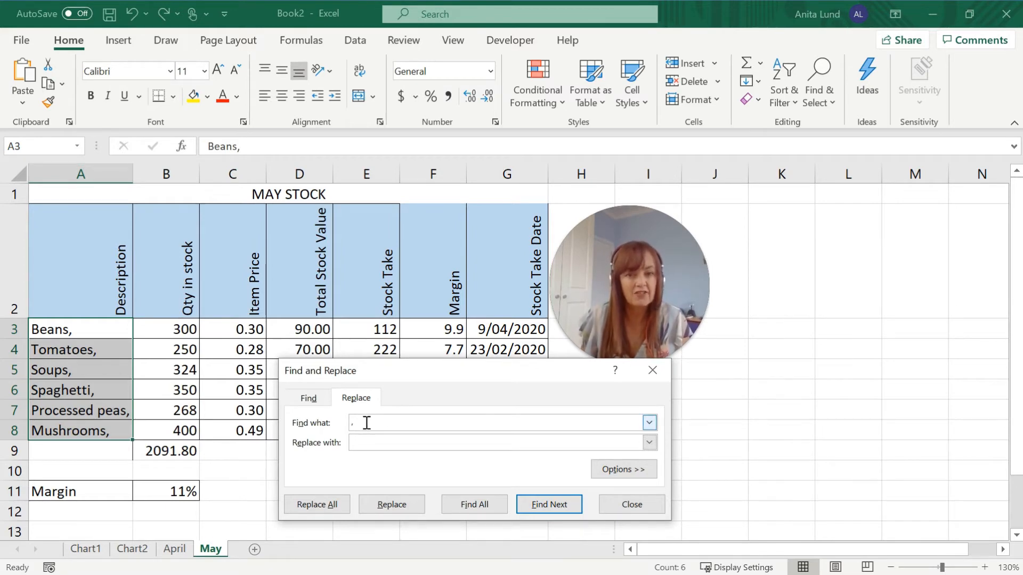
left_click(366, 423)
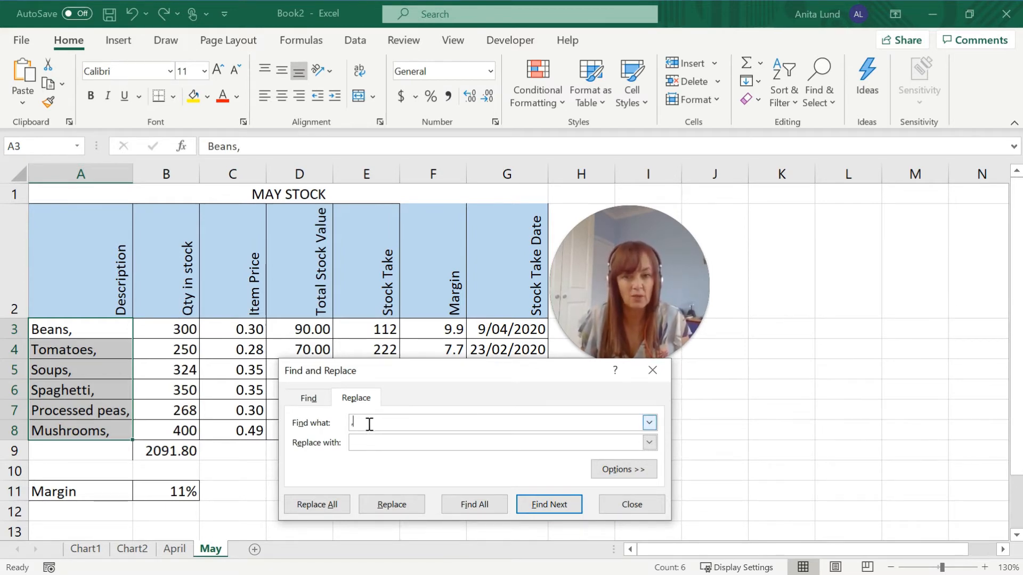
left_click(368, 442)
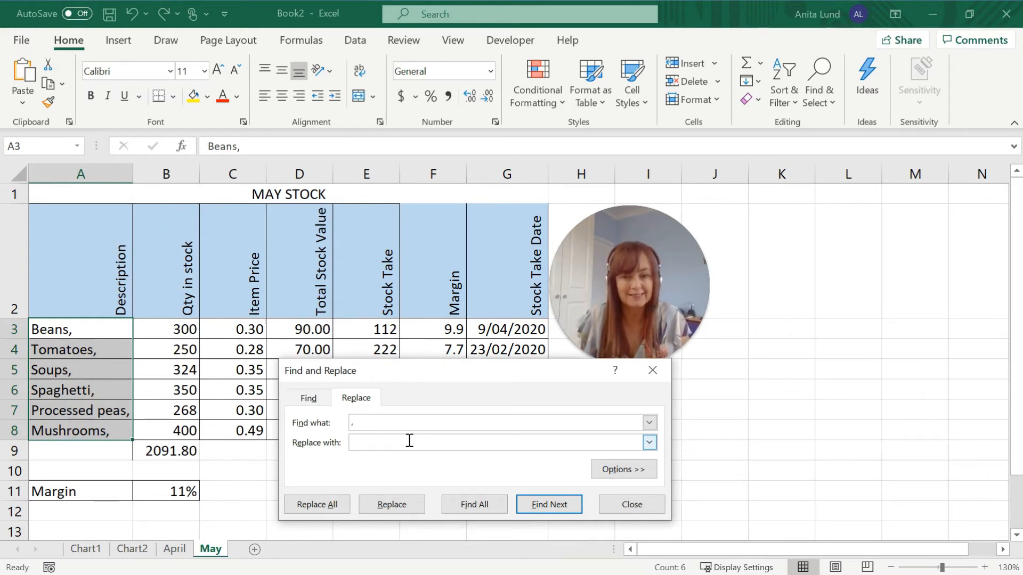
left_click(322, 505)
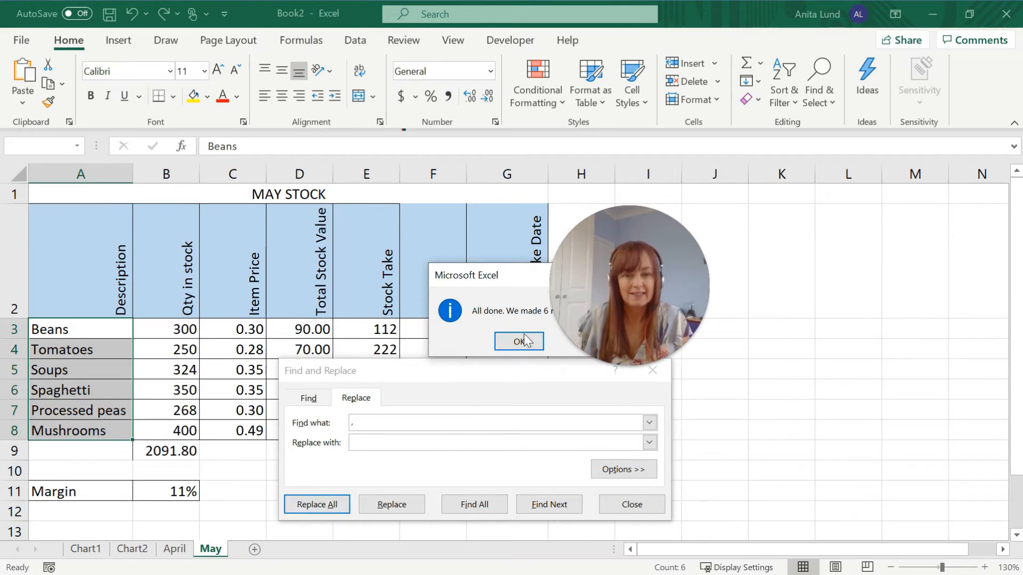
left_click(522, 341)
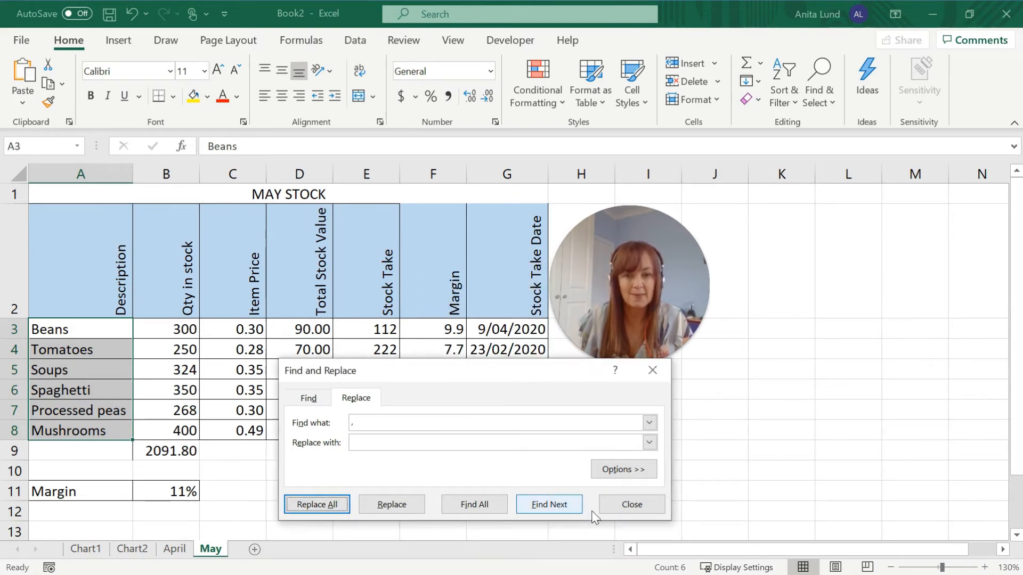
left_click(621, 506)
left_click(345, 465)
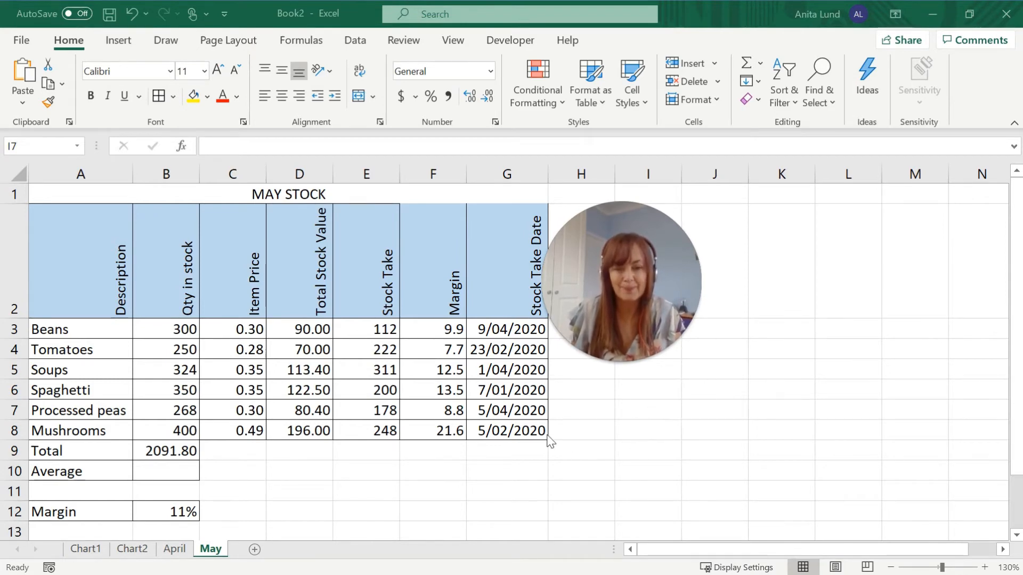
Go from the last used cell to the sheet's final row, reach column A there, and return to cell A1
left_click(655, 408)
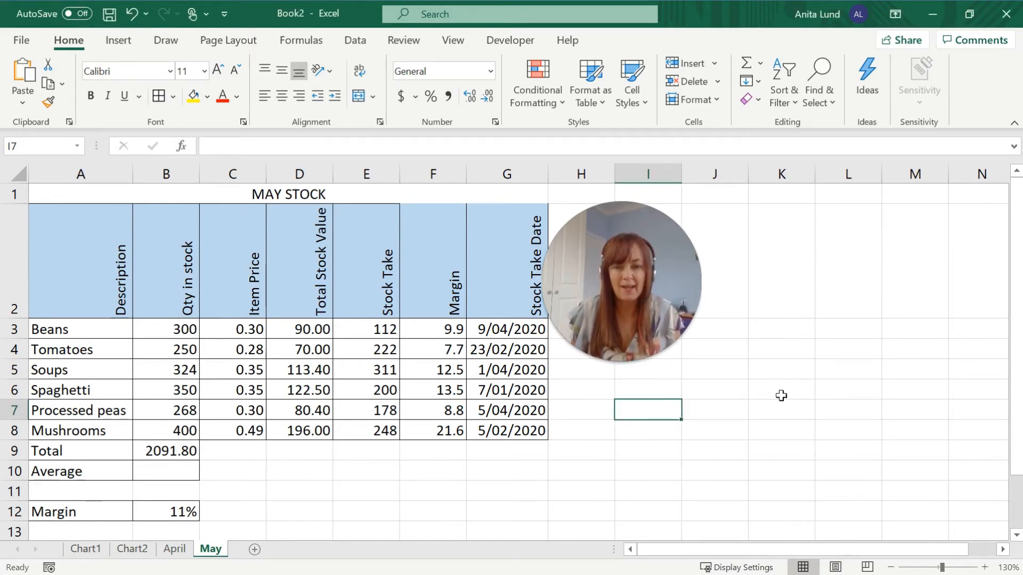
key("ctrl+End")
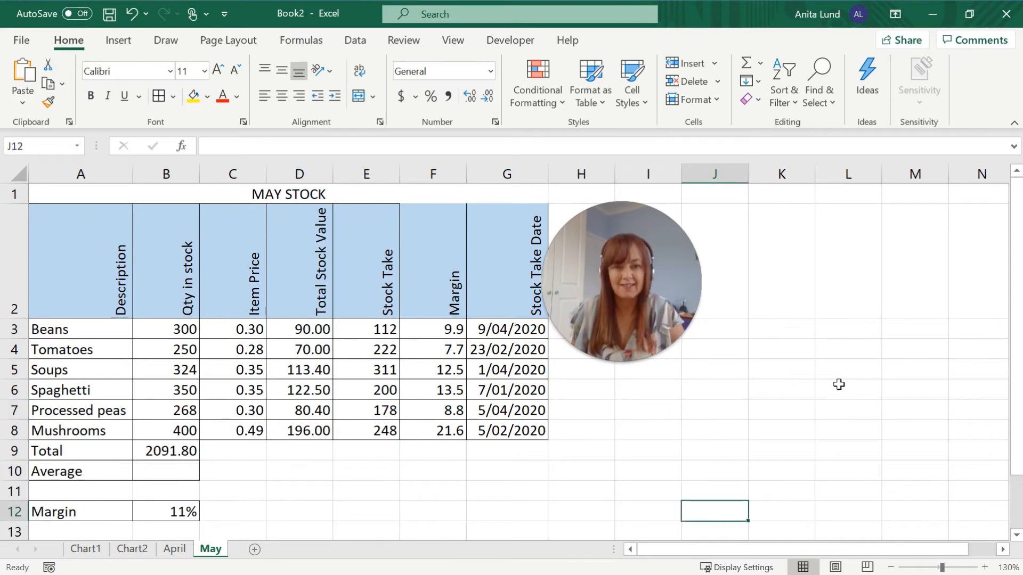
key("ctrl+Down")
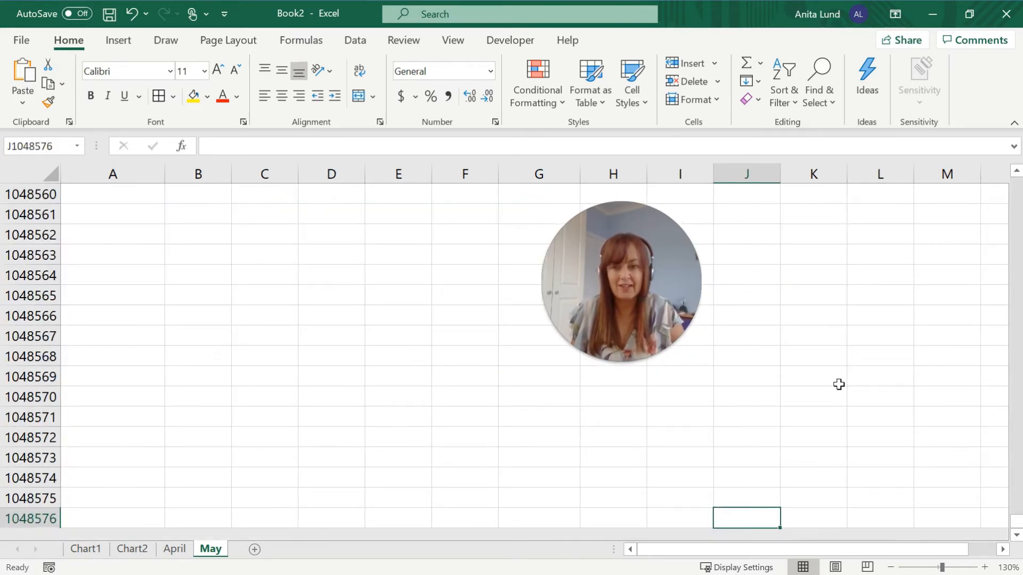
key("Left")
key("Left")
key("Left")
key("Left")
key("Left")
key("Left")
key("Left")
key("Left")
key("Left")
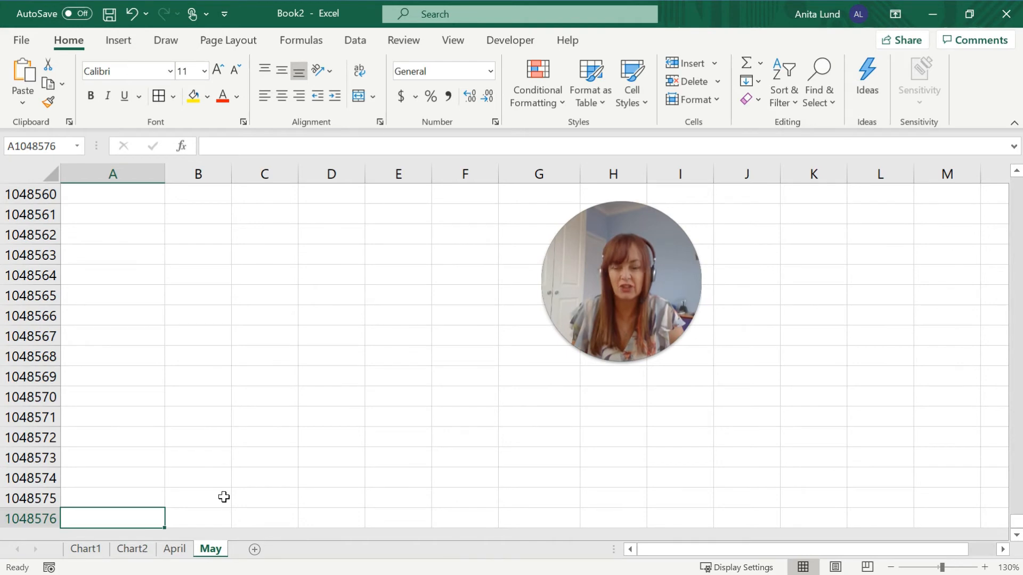
key("ctrl+Home")
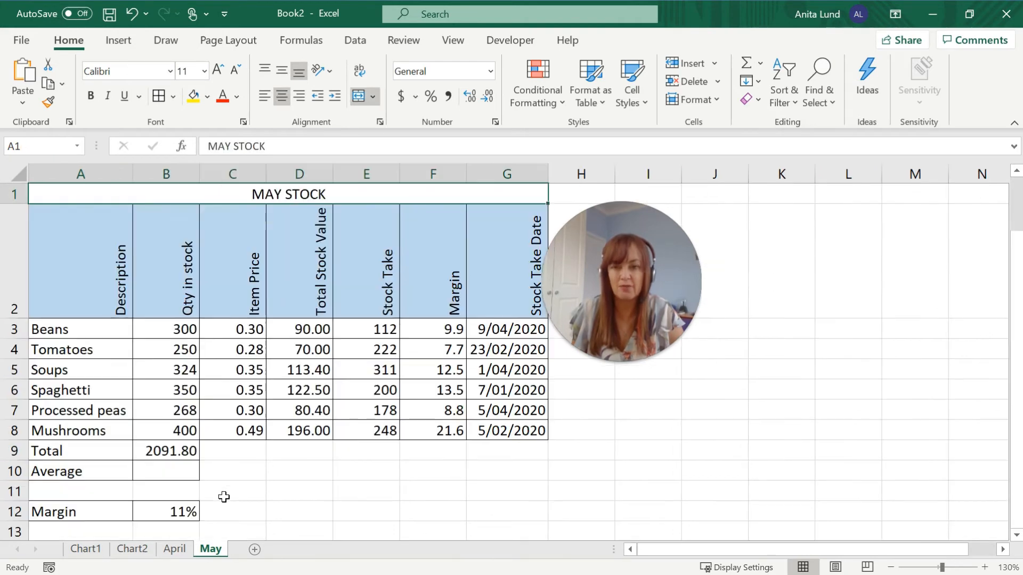
Jump from H11 to A1, to the last used cell J12, and back to the start of the sheet
left_click(599, 491)
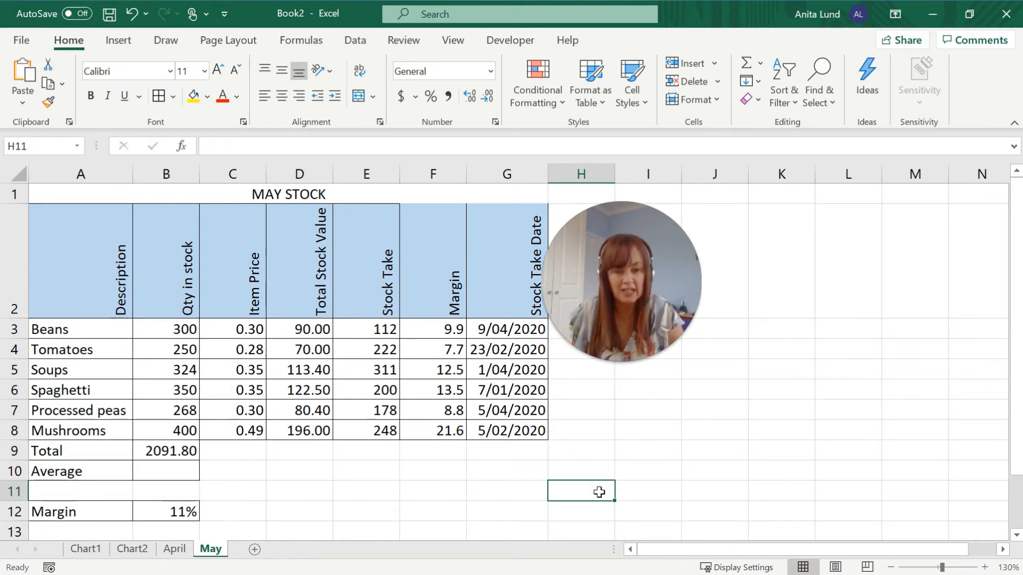
key("ctrl+Home")
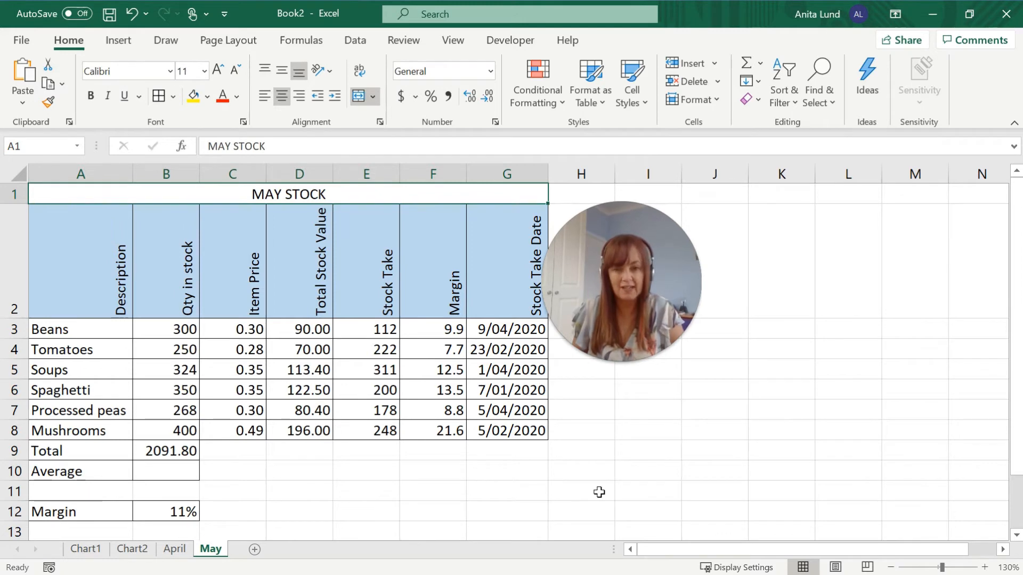
key("ctrl+End")
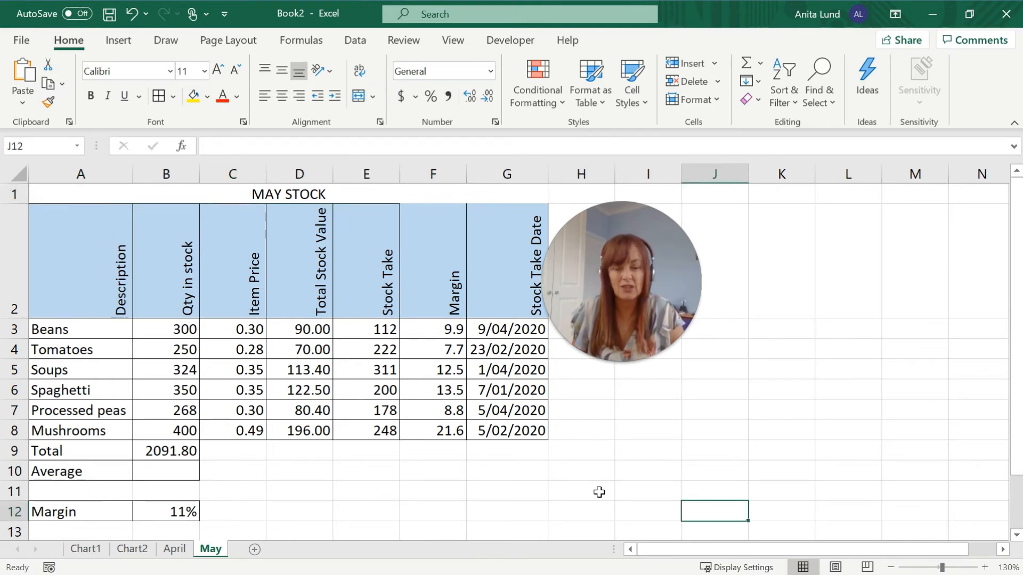
key("ctrl+Home")
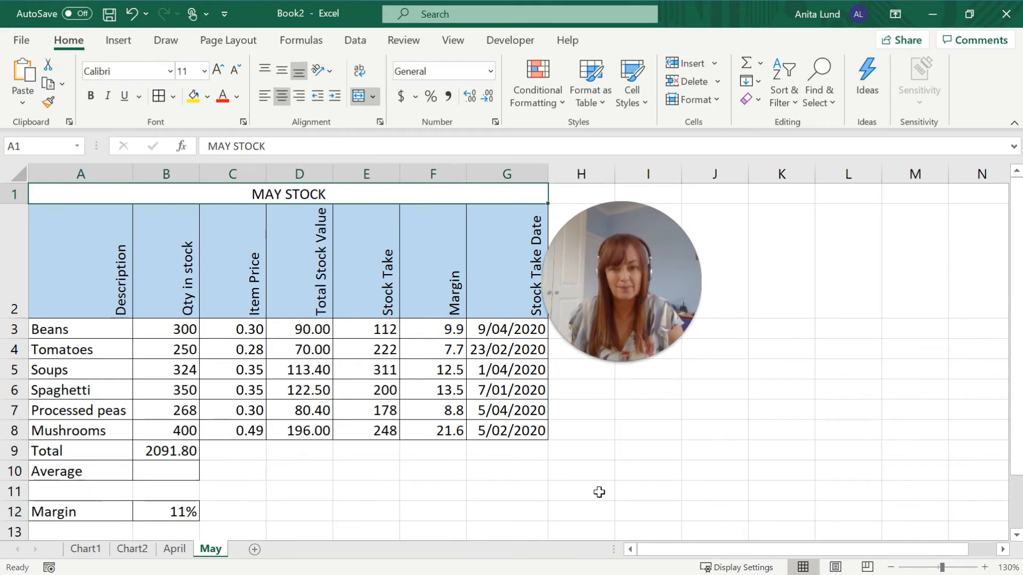
Go directly to cell H600 with Go To and return to A1
key("F5")
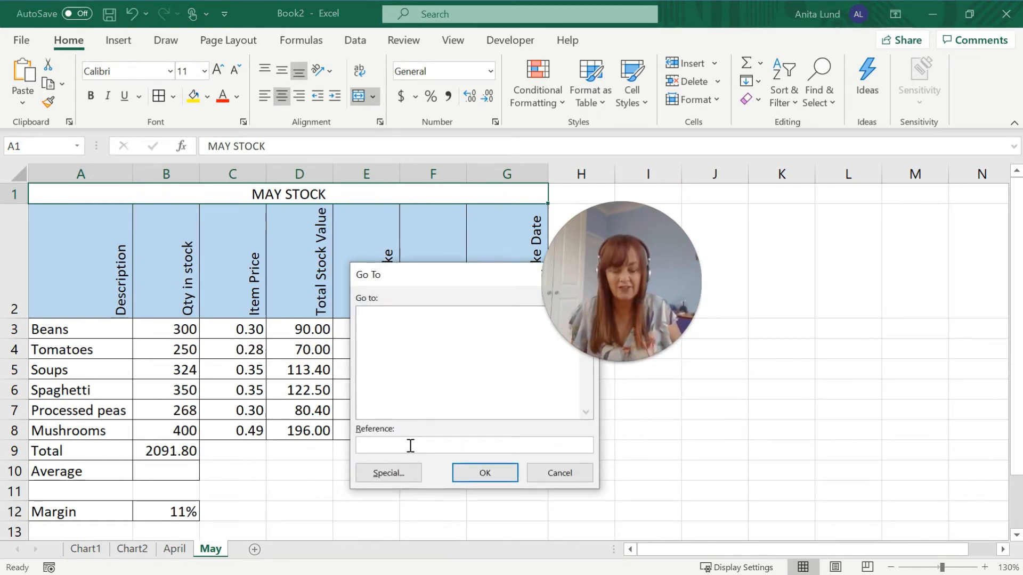
type("h")
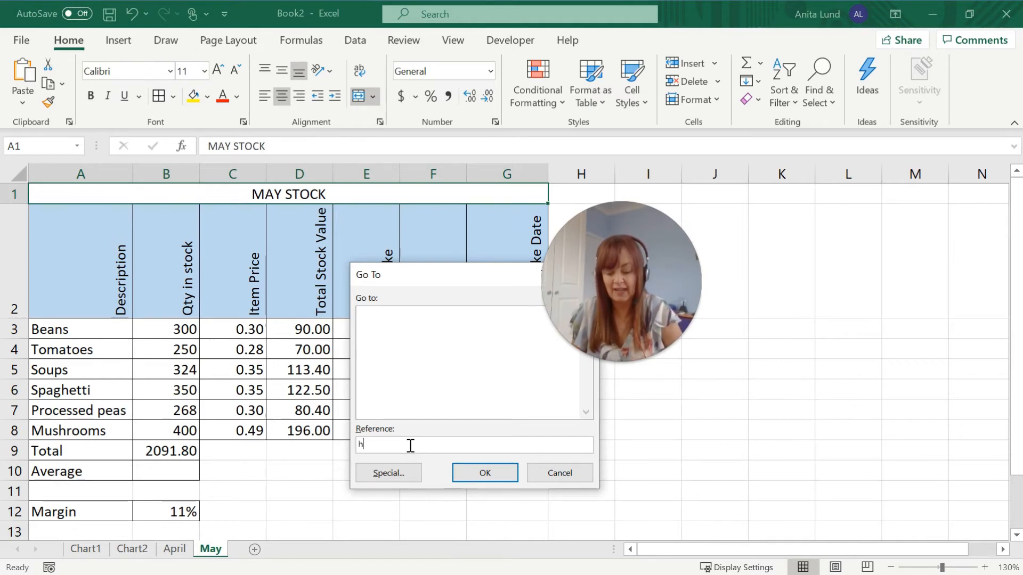
type("600")
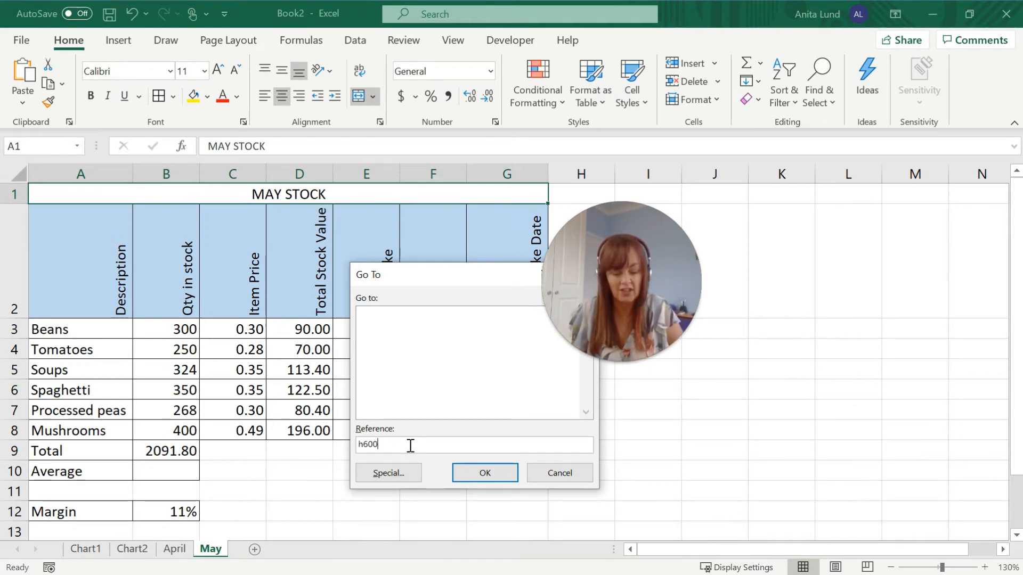
key("Return")
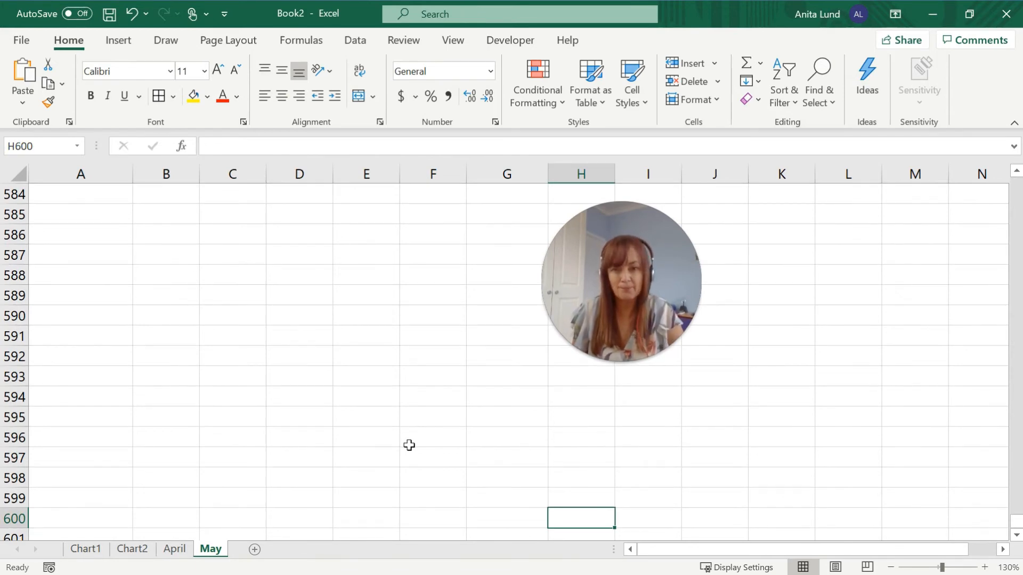
key("ctrl+Home")
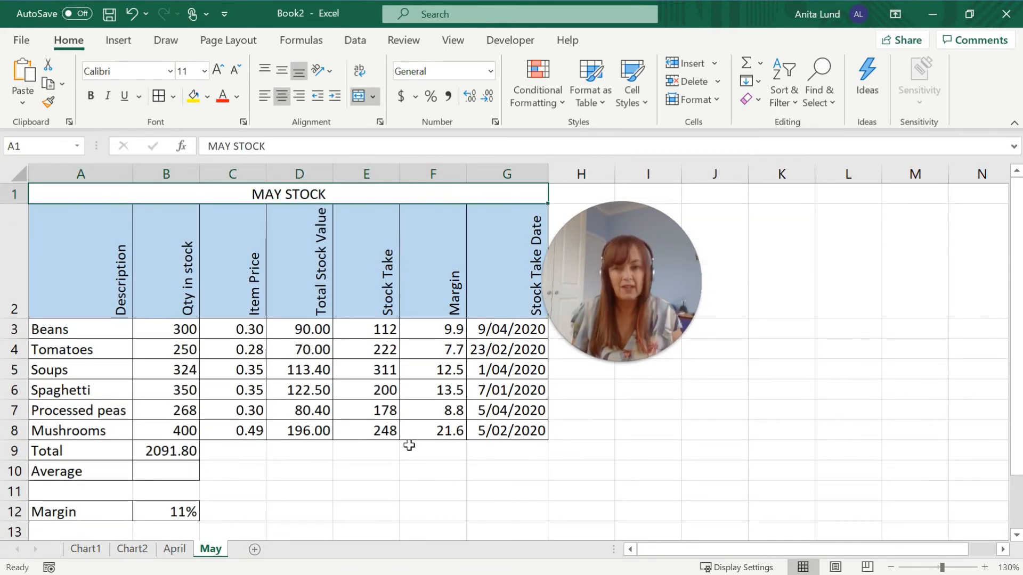
Select the whole stock data region A1:G10, and reselect it from the Description header as A2:G10
left_click(79, 288)
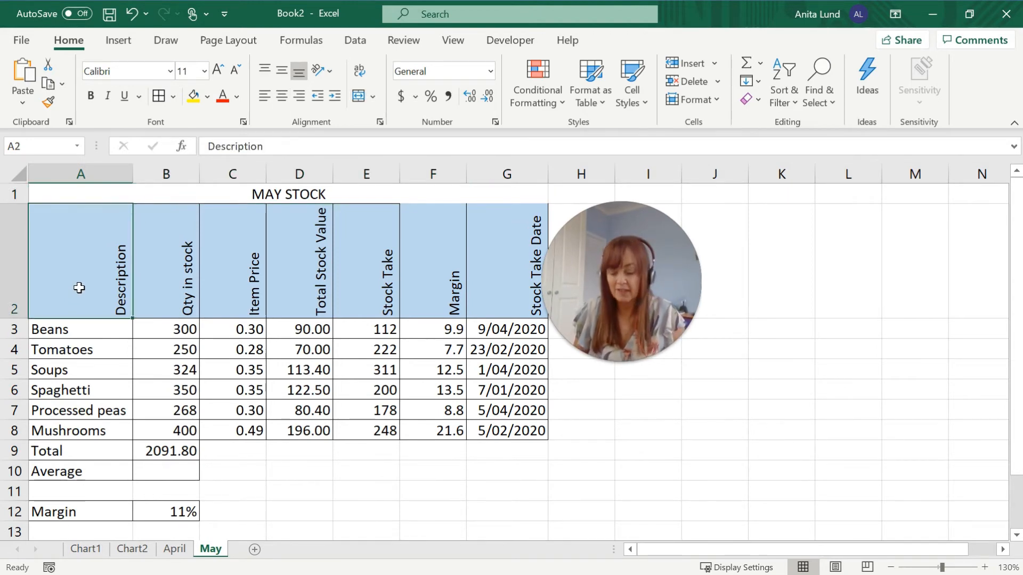
key("ctrl+a")
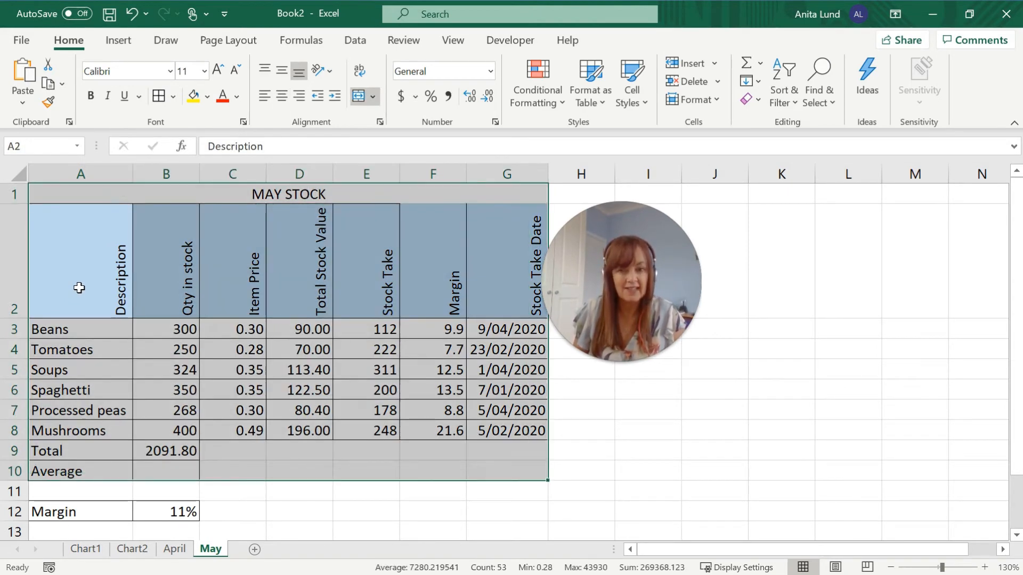
left_click(79, 287)
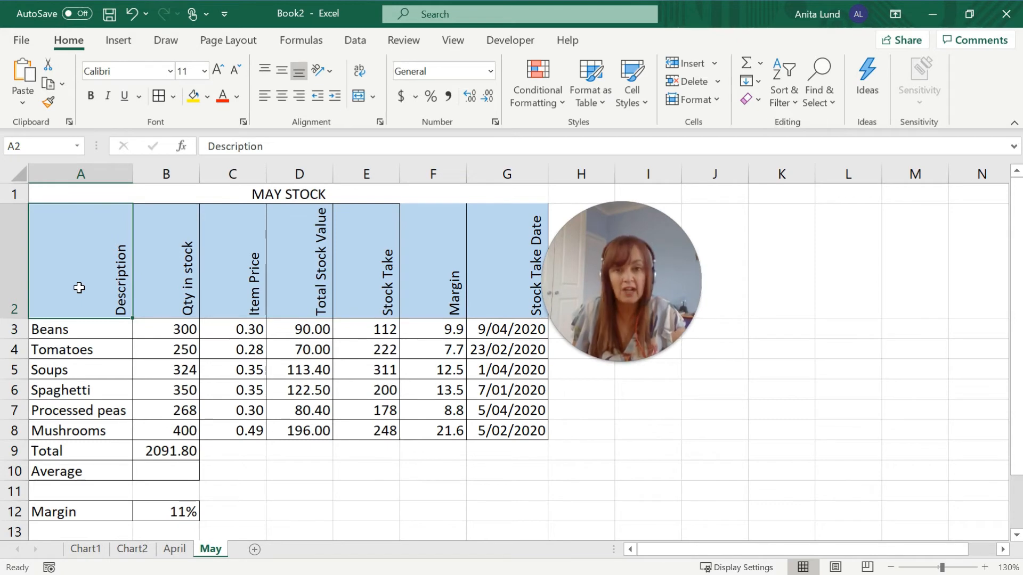
key("ctrl+shift+Right")
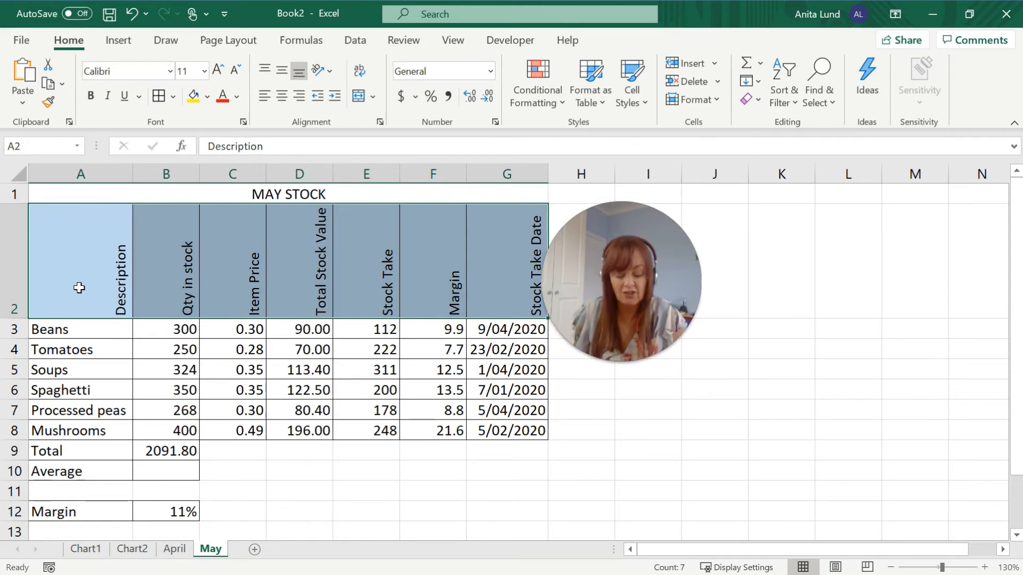
key("ctrl+shift+Down")
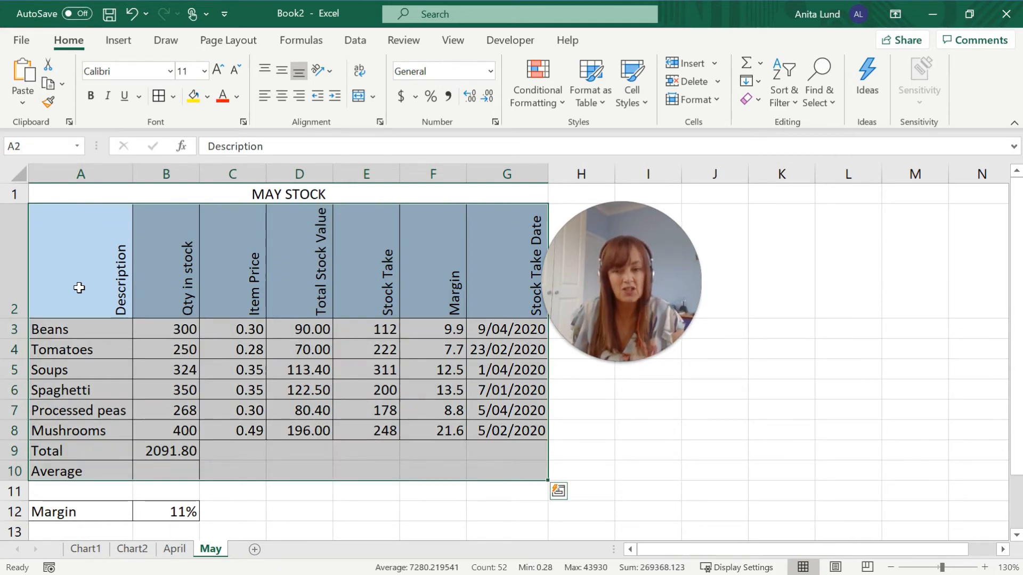
Calculate the average Qty in stock in B10 with =AVERAGE(B3:B8)
left_click(179, 471)
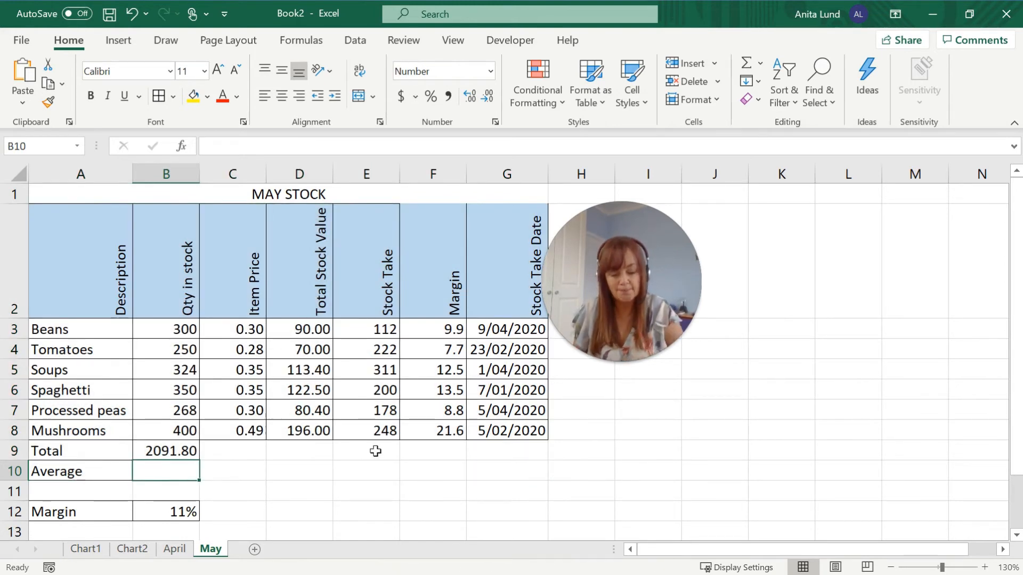
type("=average")
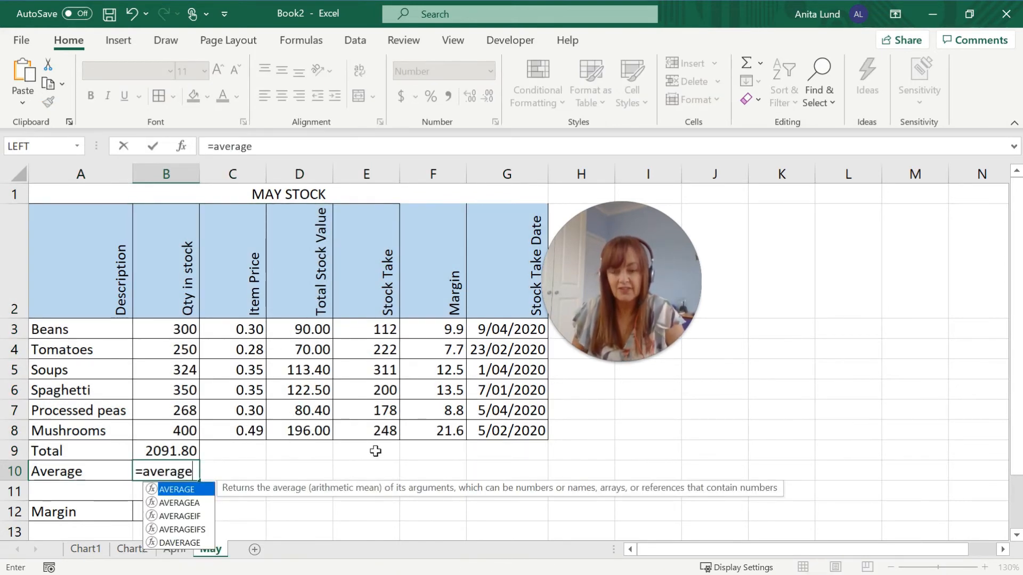
type("(")
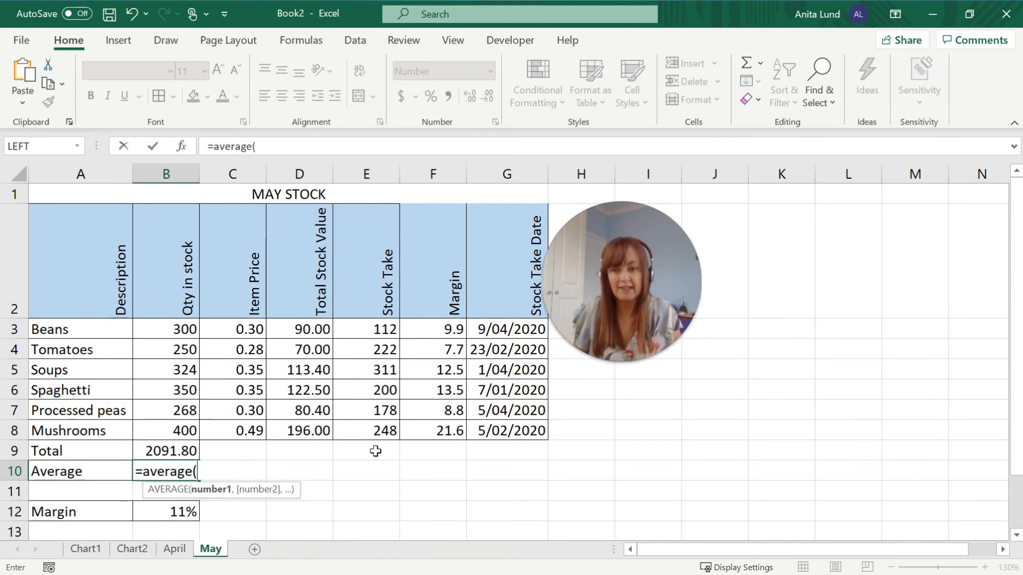
left_click(185, 329)
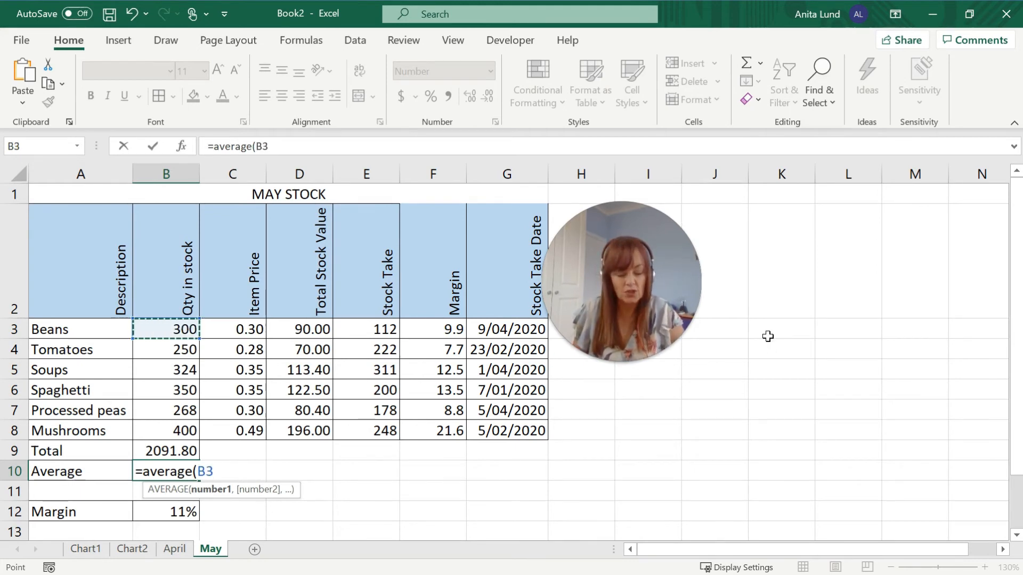
key("shift+Down")
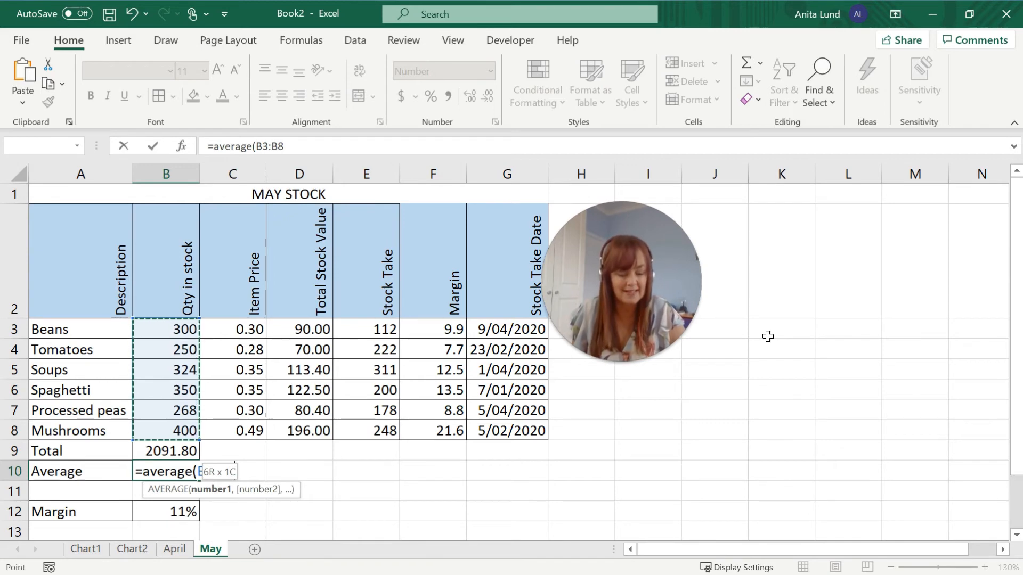
key("Return")
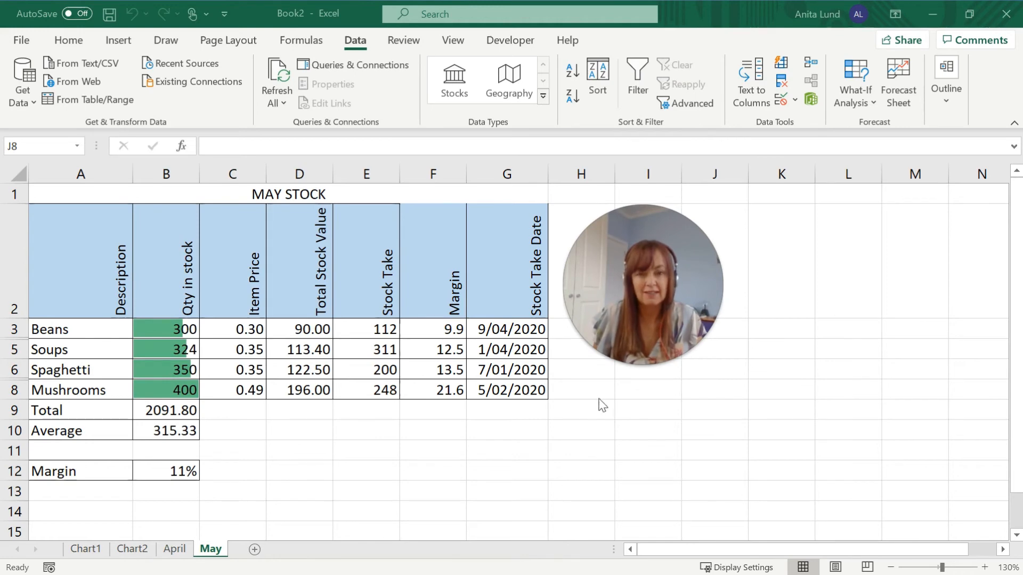
Locate all cells with conditional formats on the May sheet using Go To Special, moving the dialog clear of the data
left_click(638, 408)
key("F5")
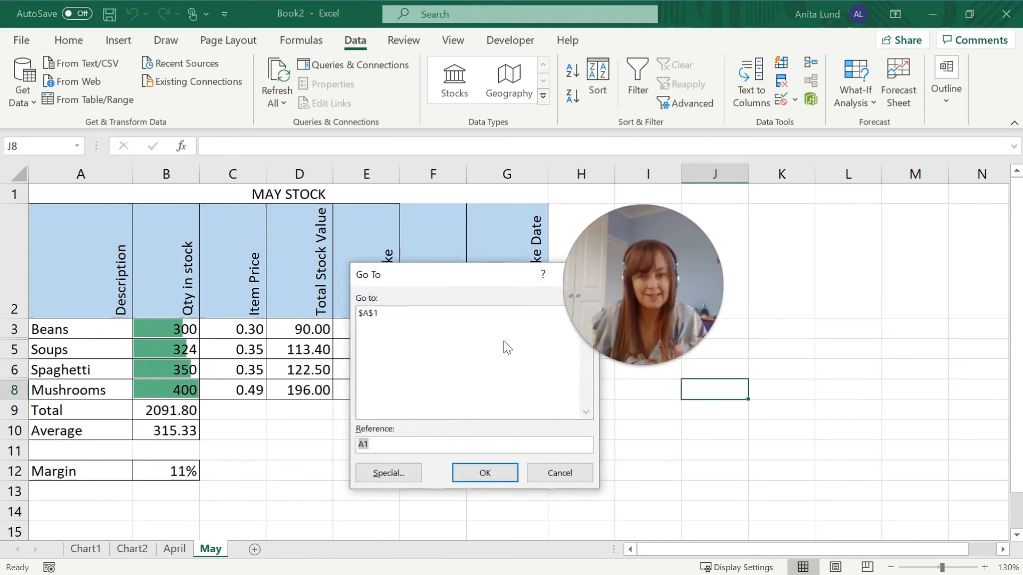
left_click_drag(472, 278, 852, 244)
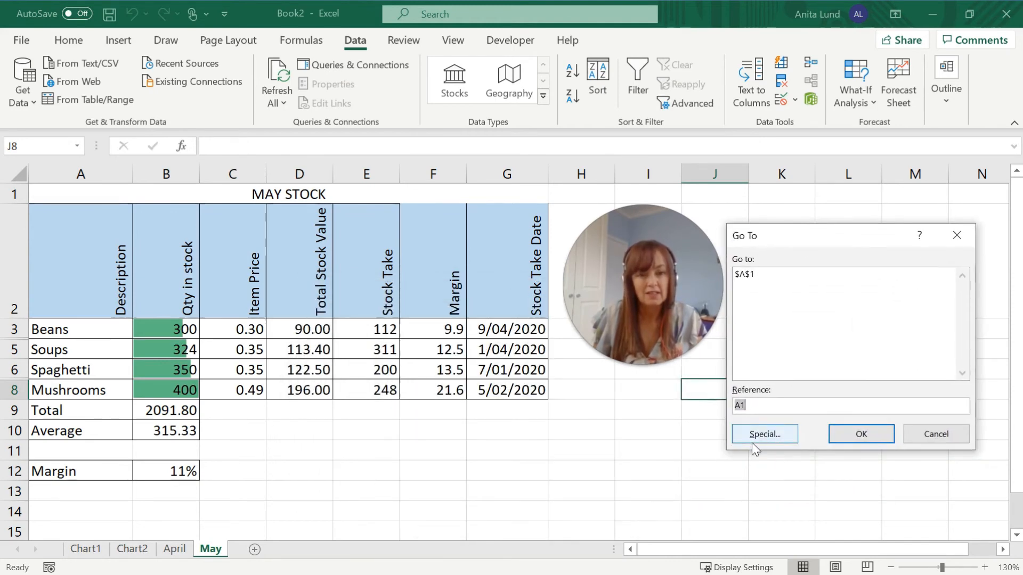
left_click(770, 435)
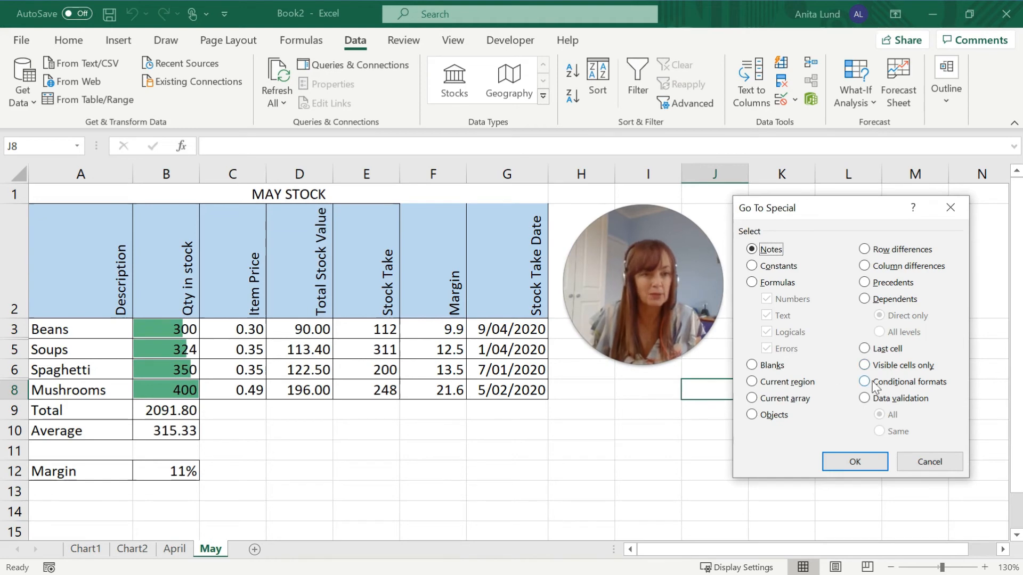
left_click(908, 383)
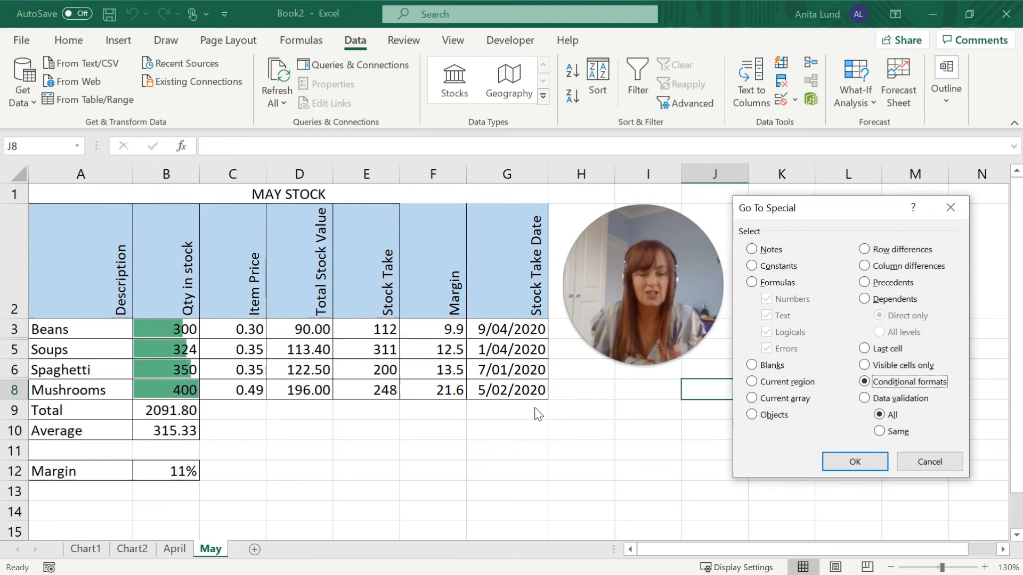
left_click(854, 462)
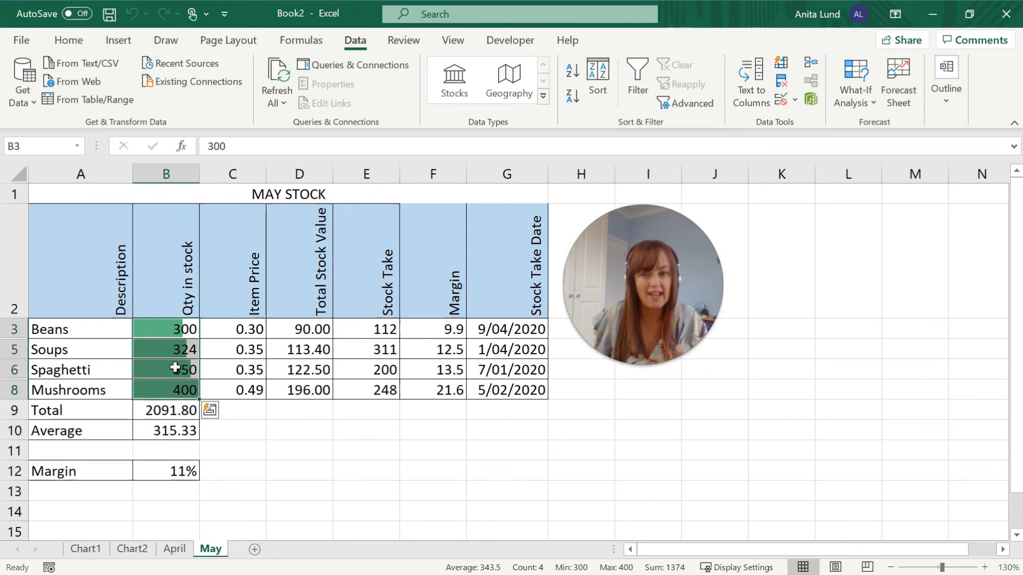
left_click(456, 431)
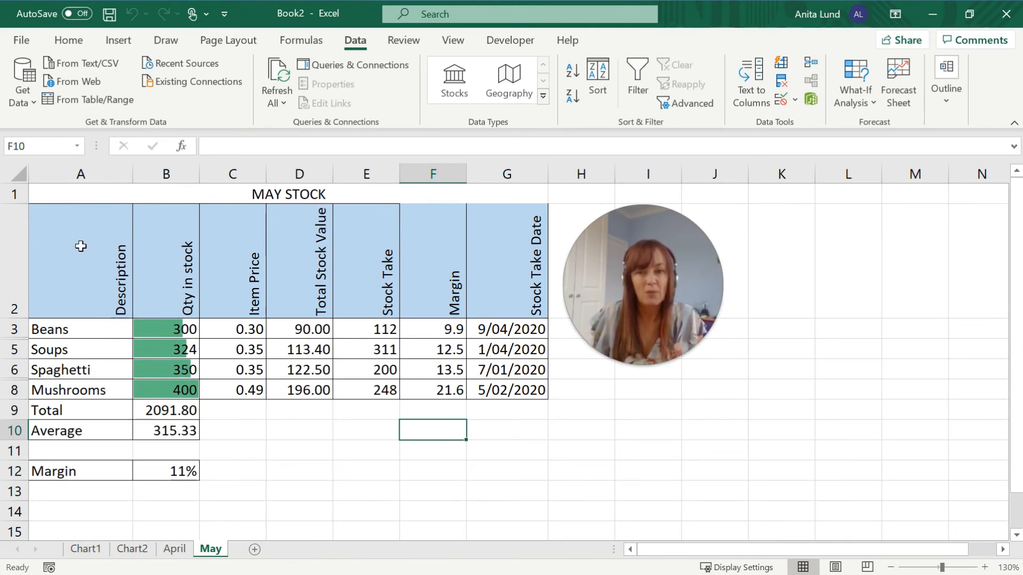
Select only the visible cells of the May sheet with Go To Special, leaving out the hidden rows
left_click_drag(79, 246, 498, 389)
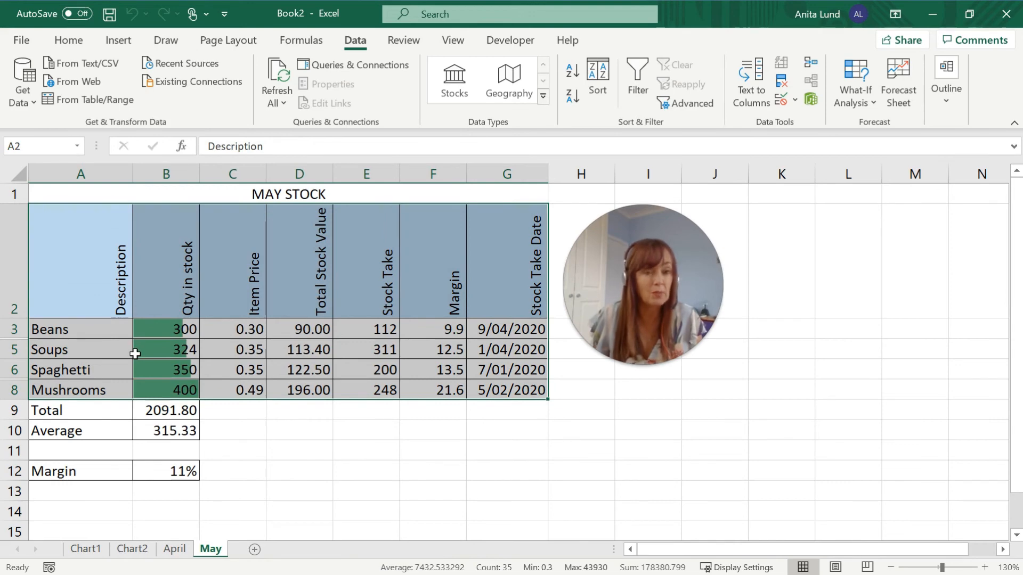
left_click(324, 369)
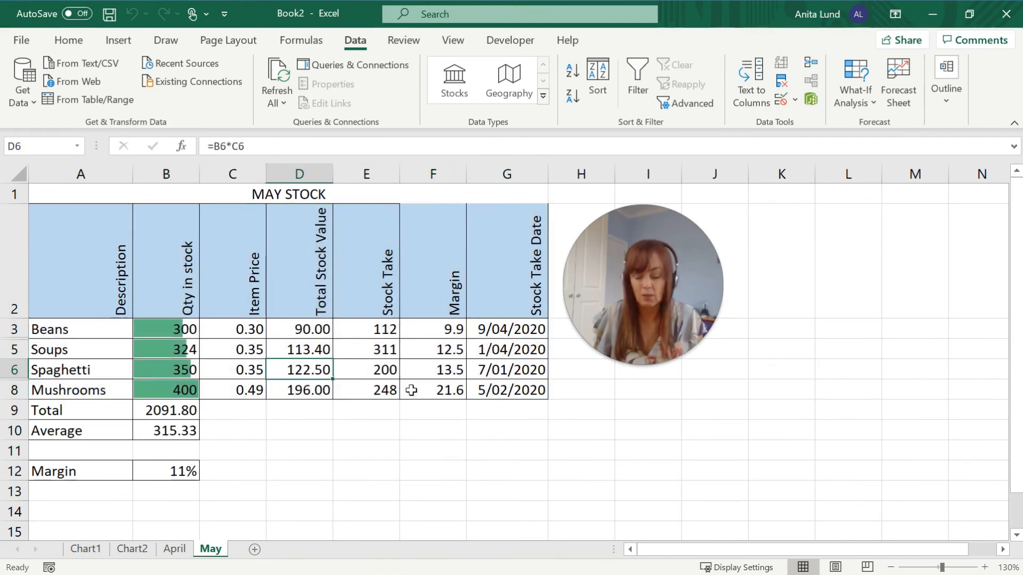
key("F5")
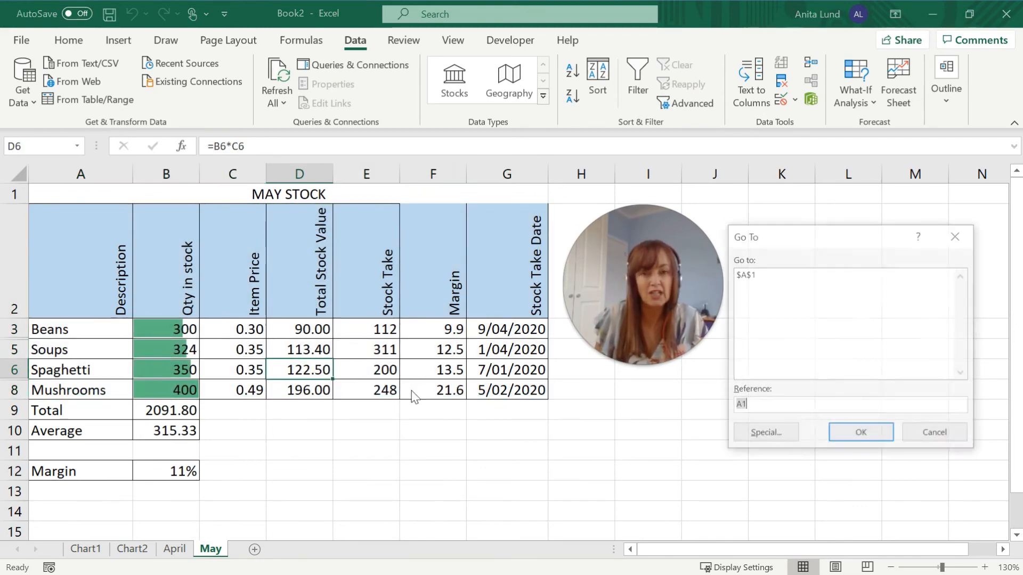
left_click(771, 436)
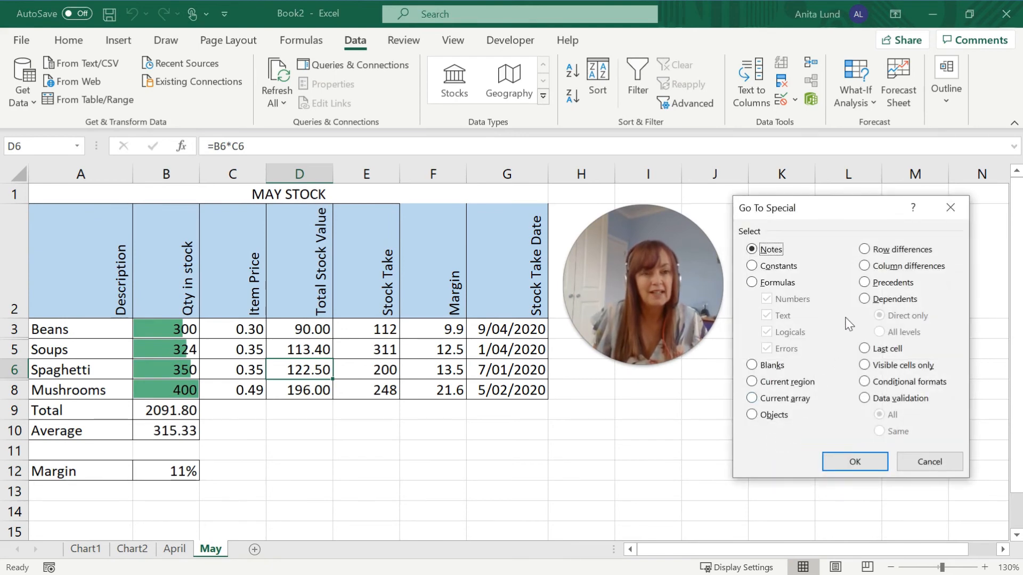
left_click(895, 367)
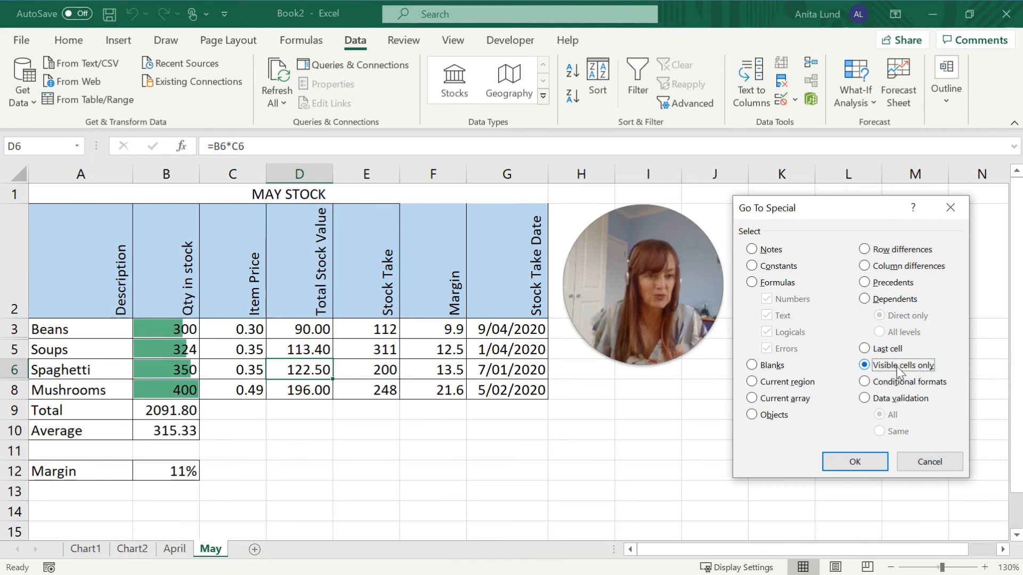
left_click(854, 461)
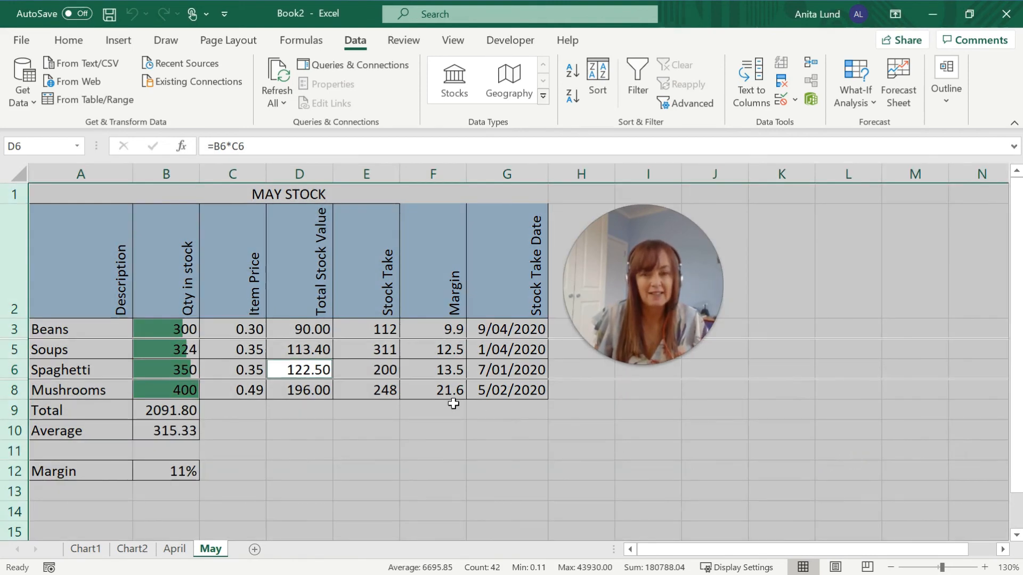
Copy the selected visible cells and paste them into a new blank workbook starting at A1
key("ctrl+c")
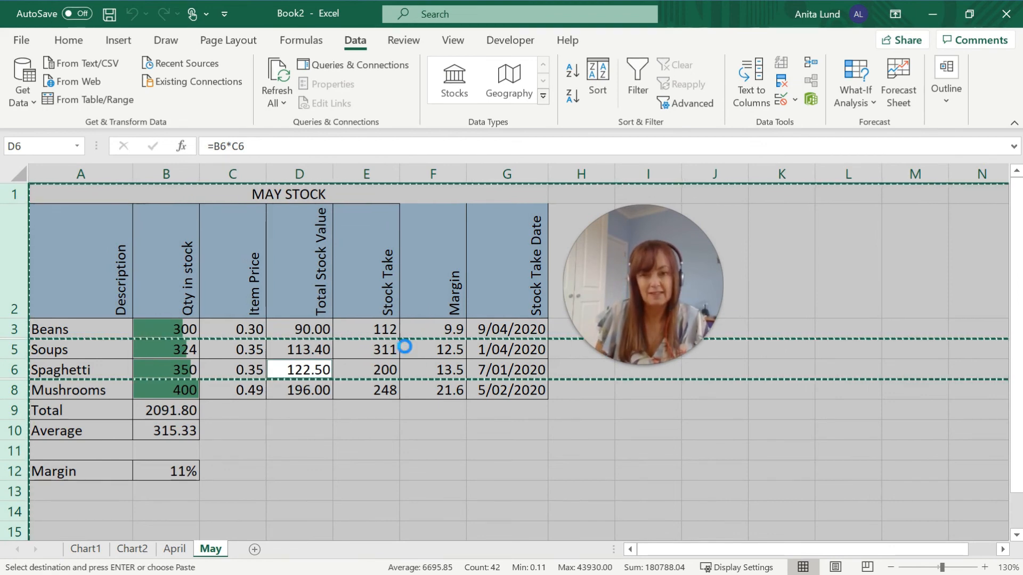
key("ctrl+n")
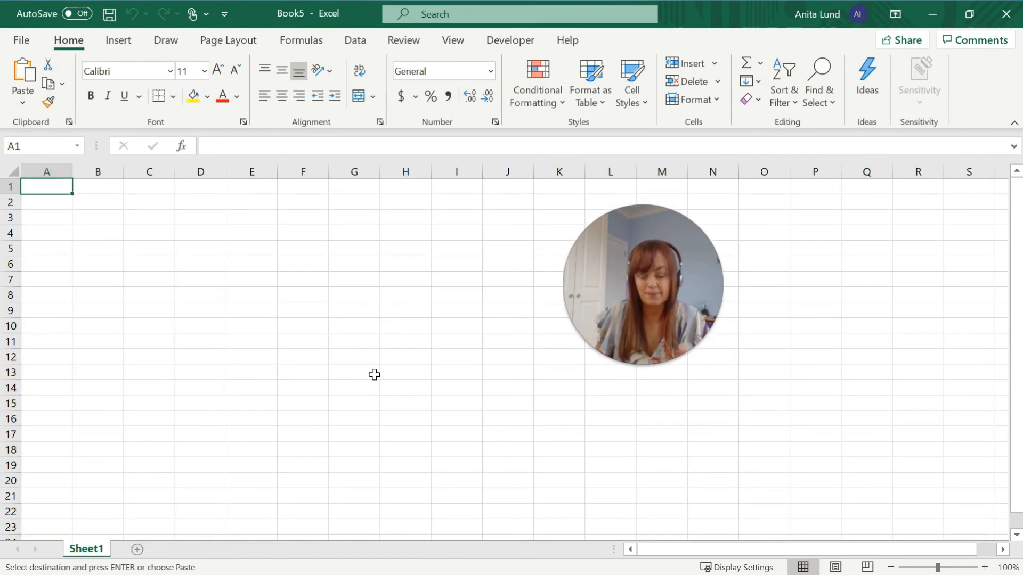
key("ctrl+v")
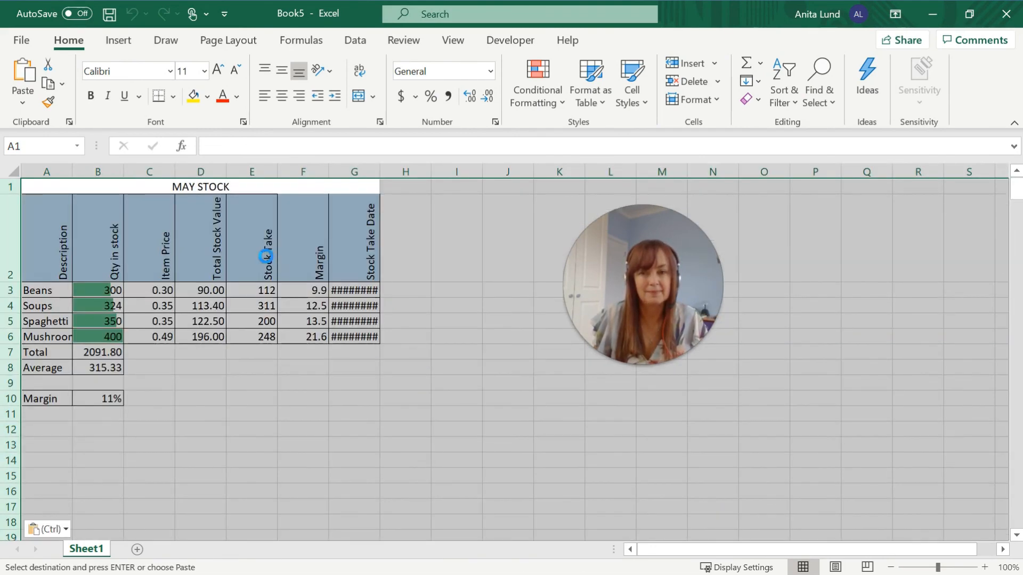
Autofit the Description and Stock Take Date columns so their contents show in full
left_click(418, 233)
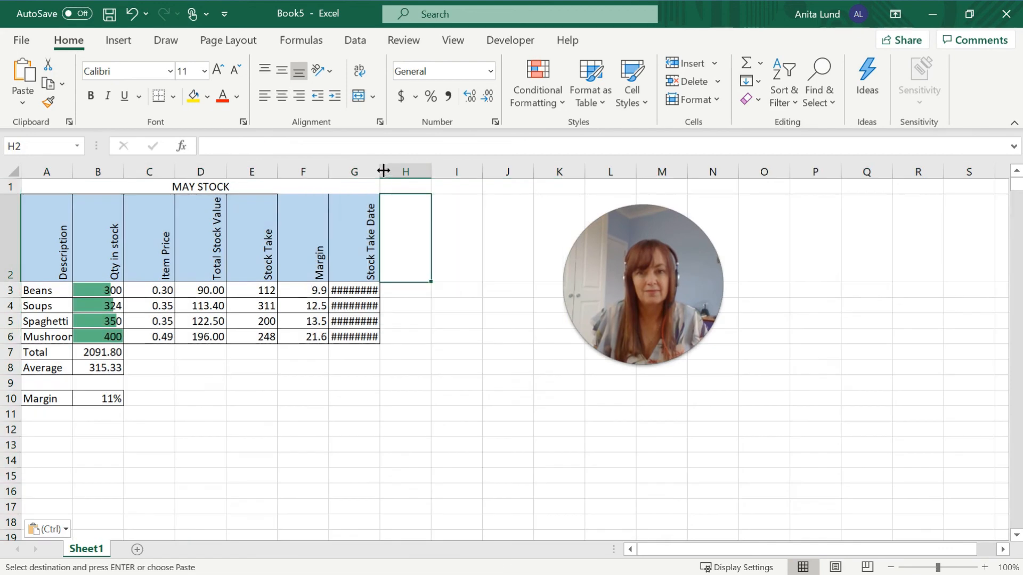
double_click(383, 171)
mouse_move(586, 333)
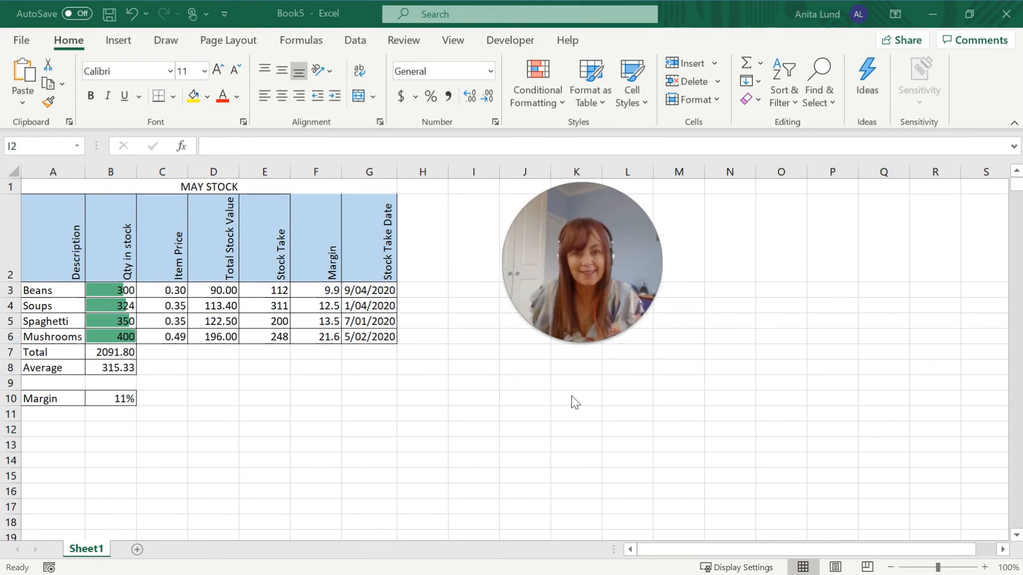
Insert a line break before "Value" in the Total Stock Value header in D2
left_click(215, 257)
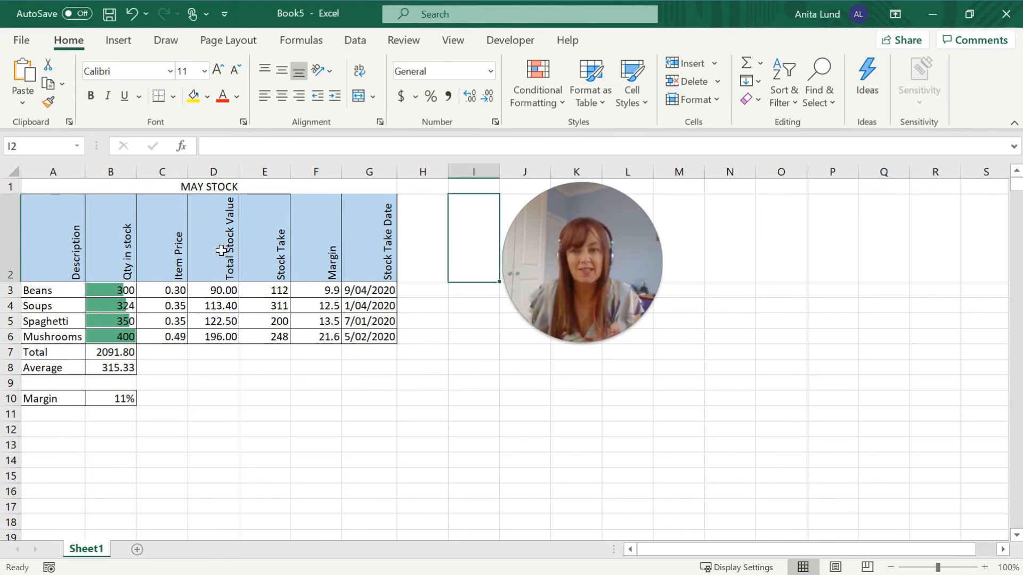
left_click(221, 250)
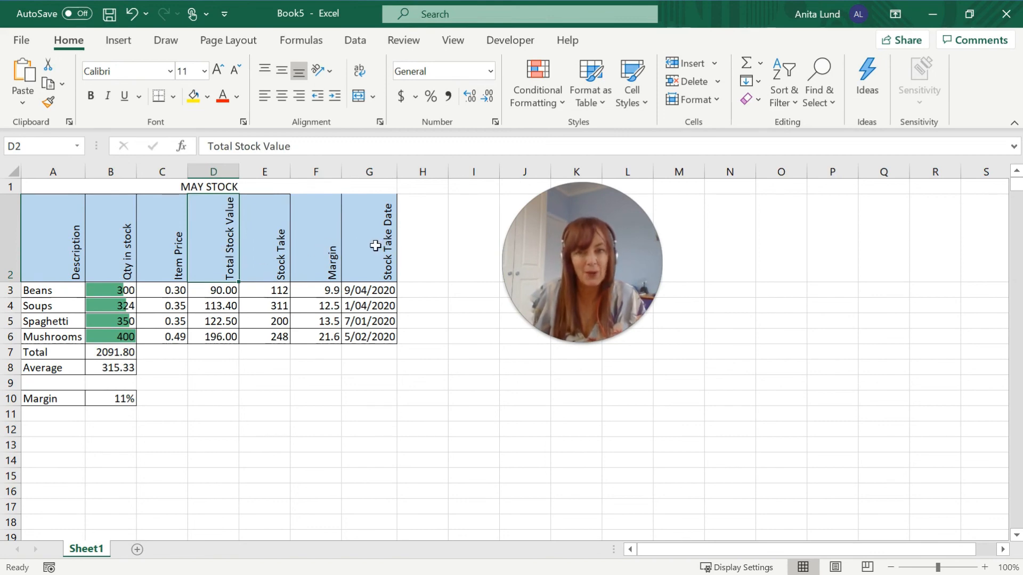
double_click(219, 254)
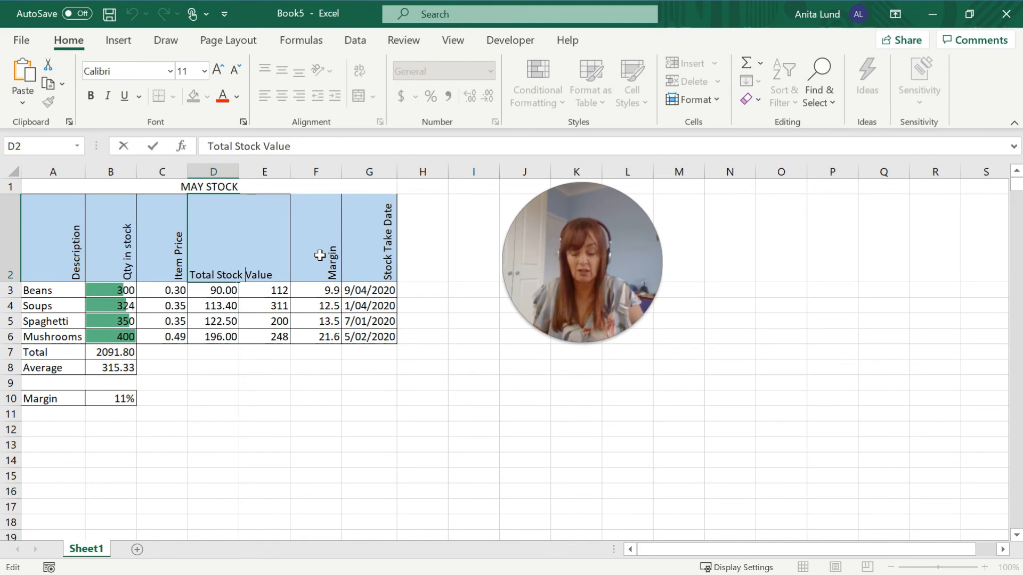
key("alt+Return")
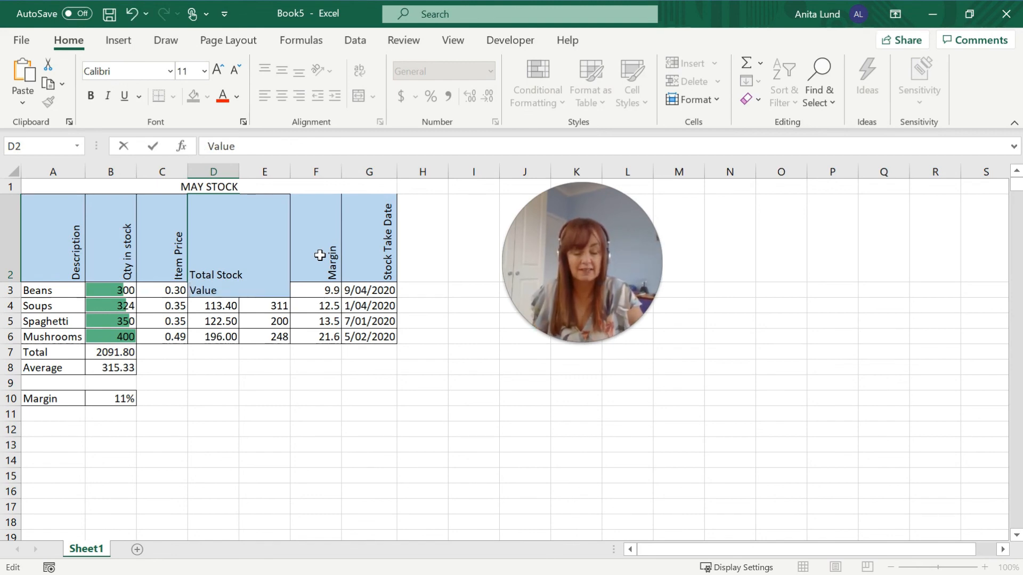
key("Return")
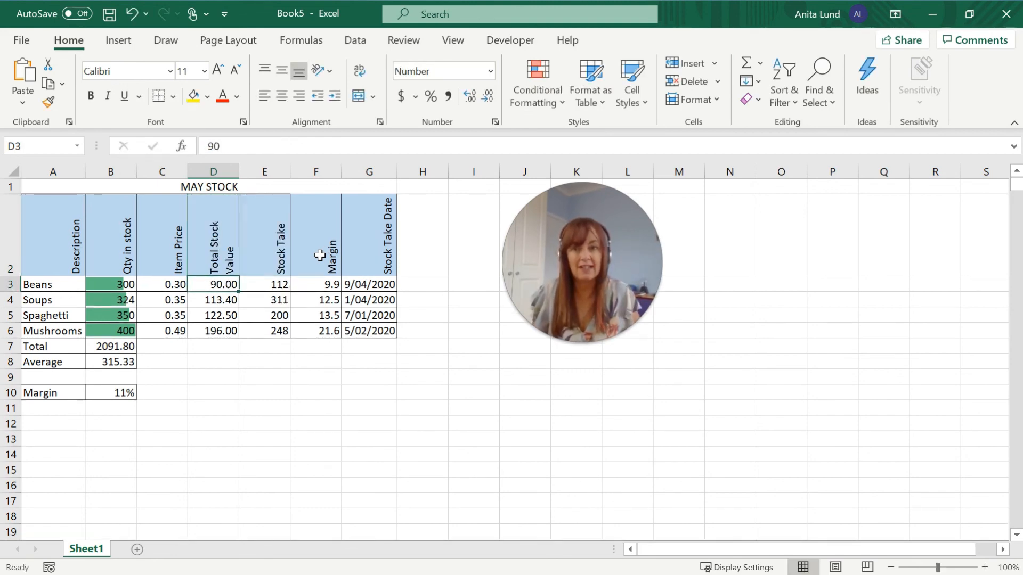
Insert a line break before "Date" in the Stock Take Date header in G2
left_click(379, 237)
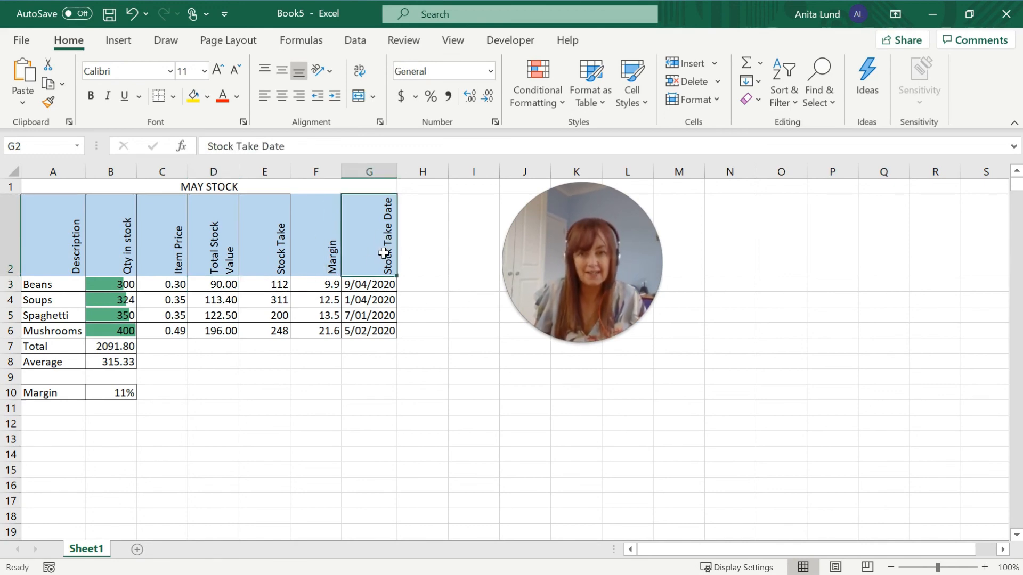
double_click(374, 263)
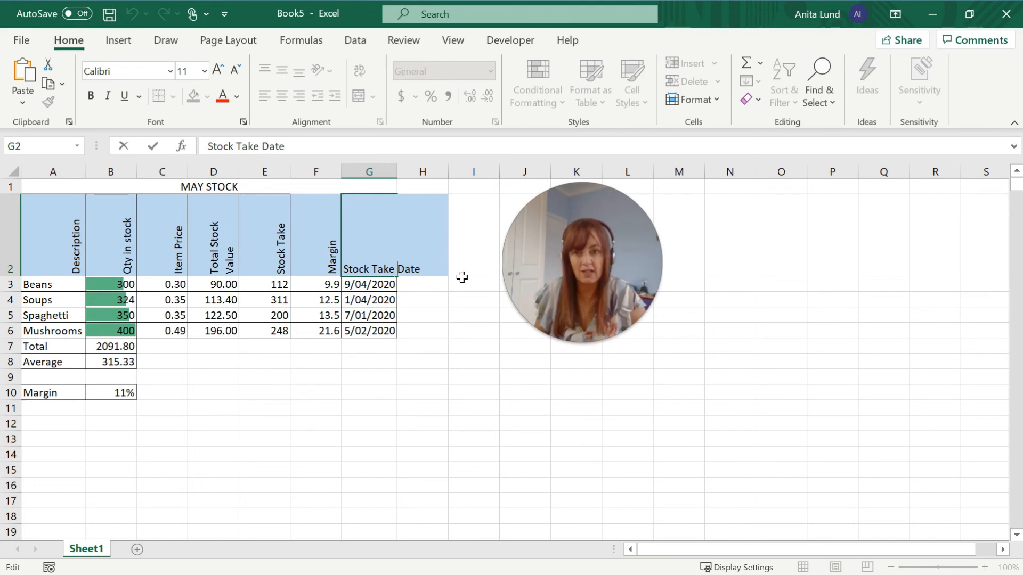
key("alt+Return")
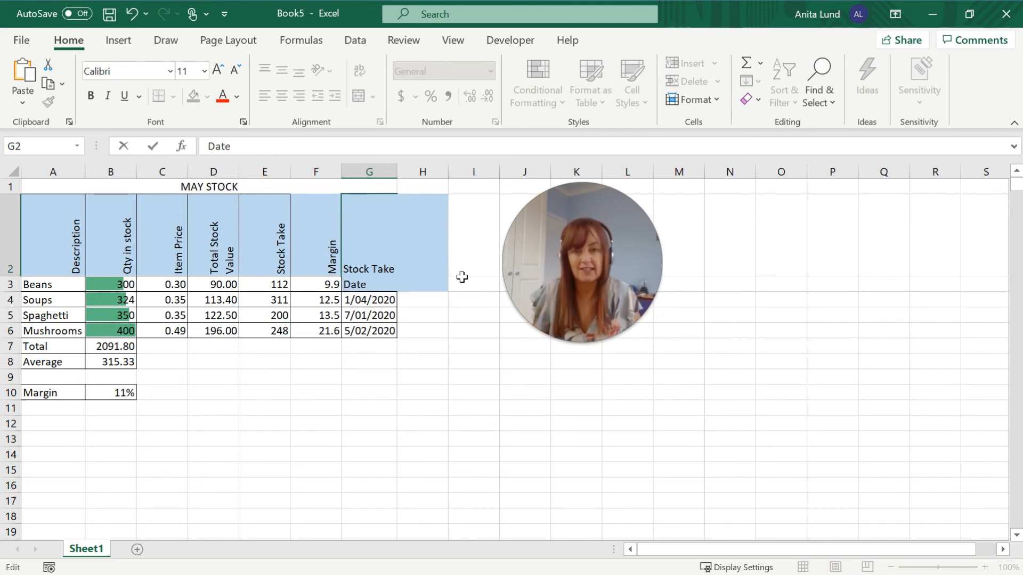
left_click(480, 351)
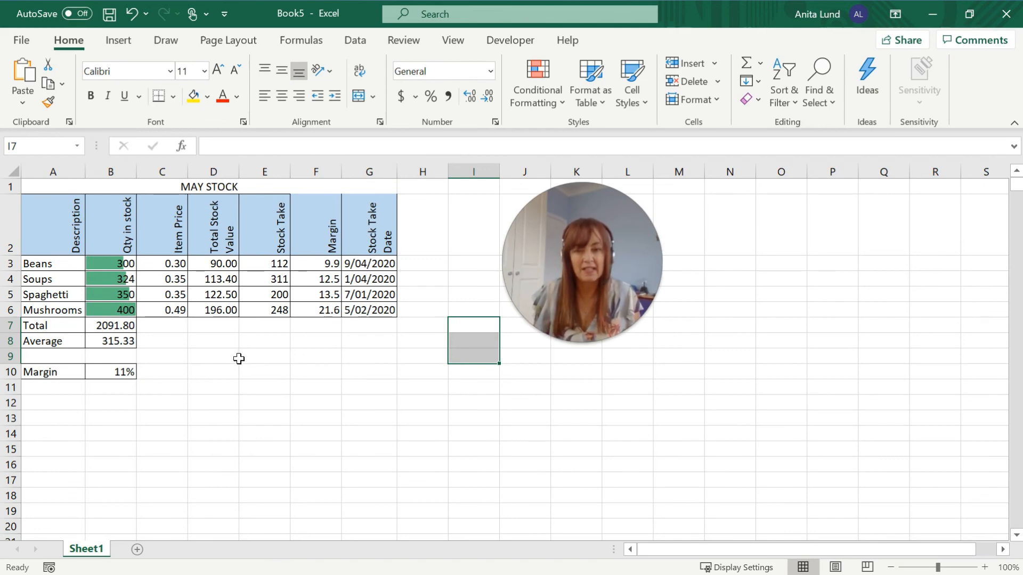
Enter "Net Pay" in E10 with a line break between the two words
left_click(264, 369)
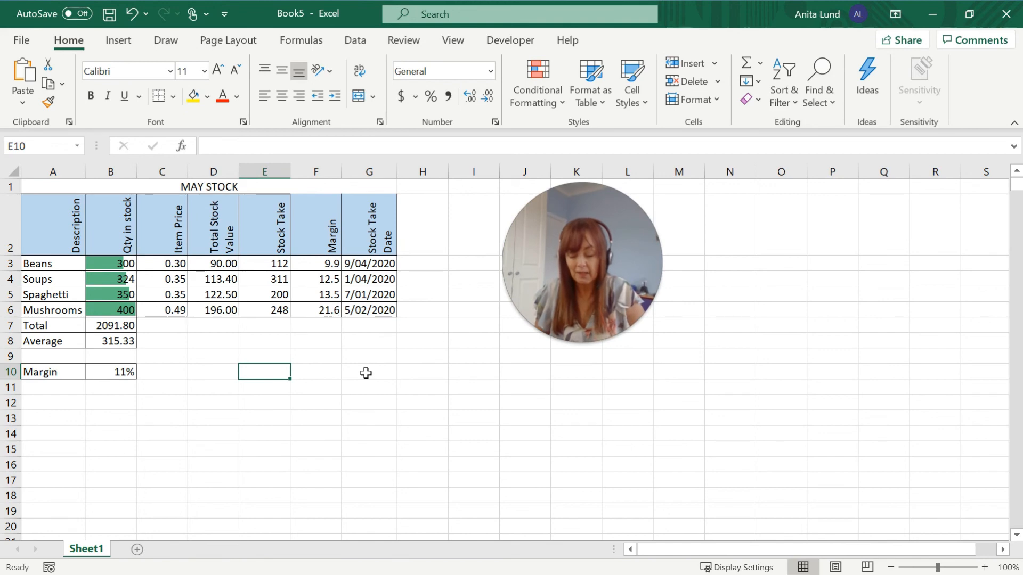
type("Ne")
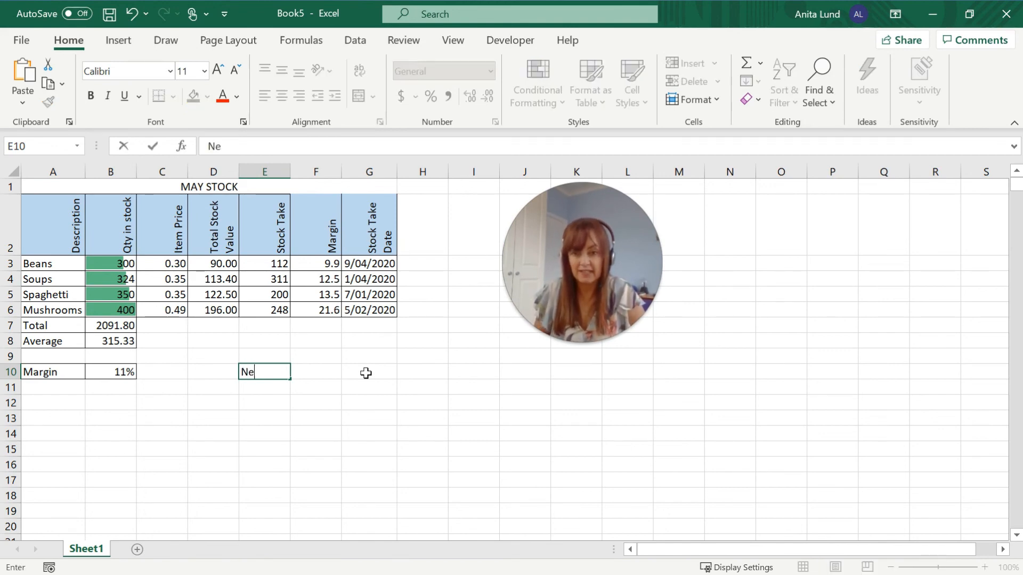
type("t")
key("alt+Return")
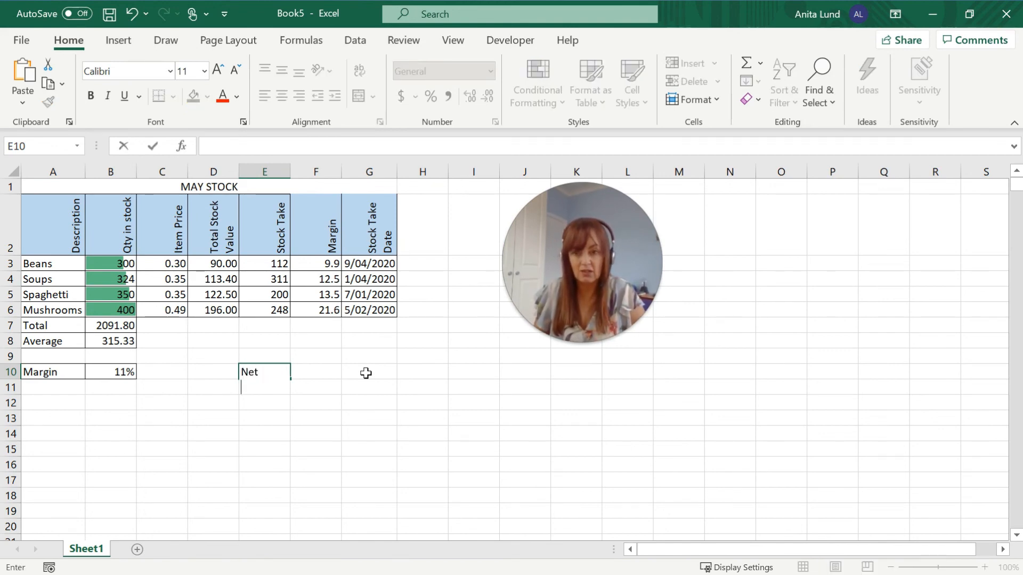
type("Pay")
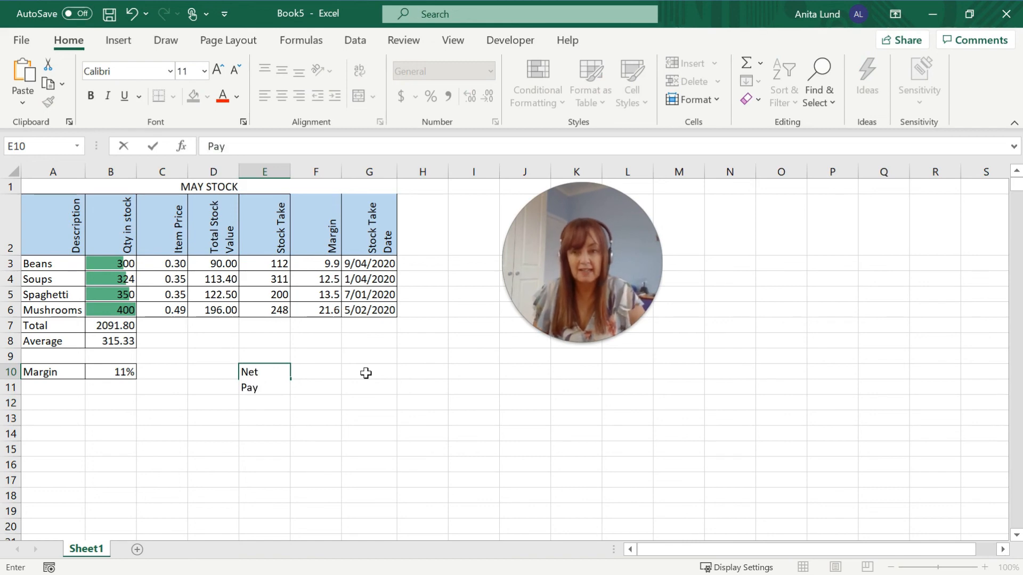
key("Return")
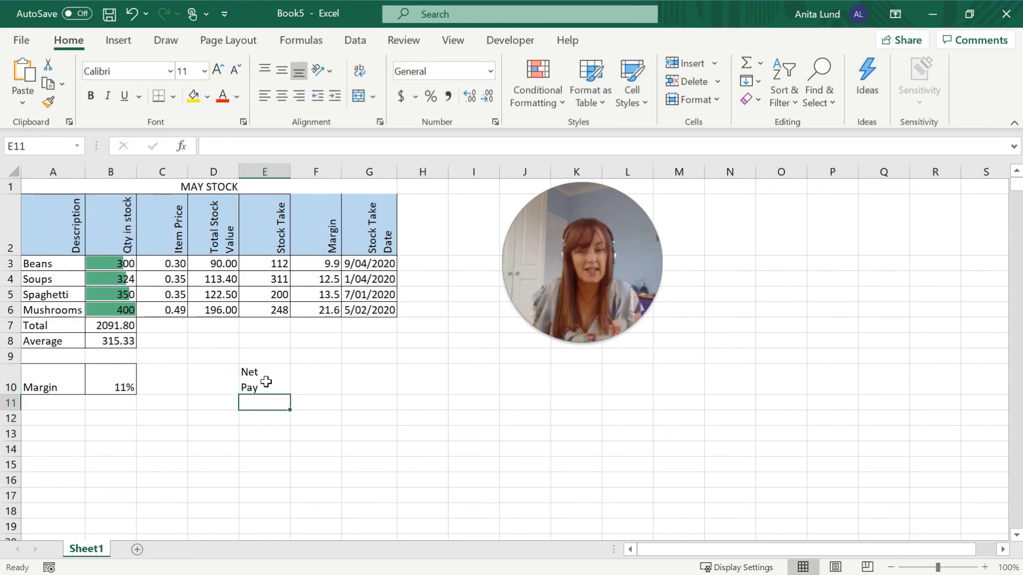